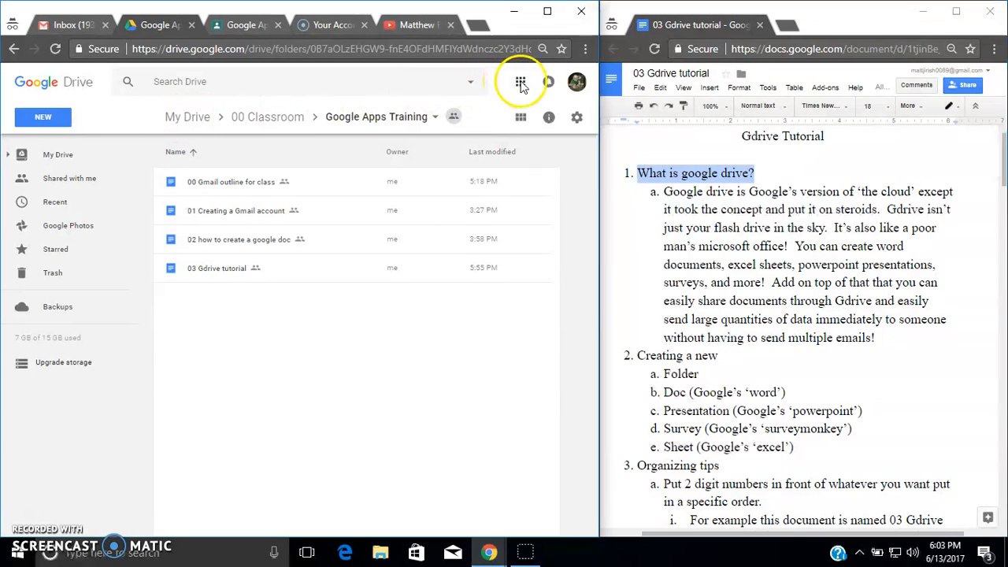
- Open My Drive from the Google apps launcher and scroll through its file list
{"action": "left_click", "coordinate": [520, 82]}
{"action": "left_click", "coordinate": [497, 256]}
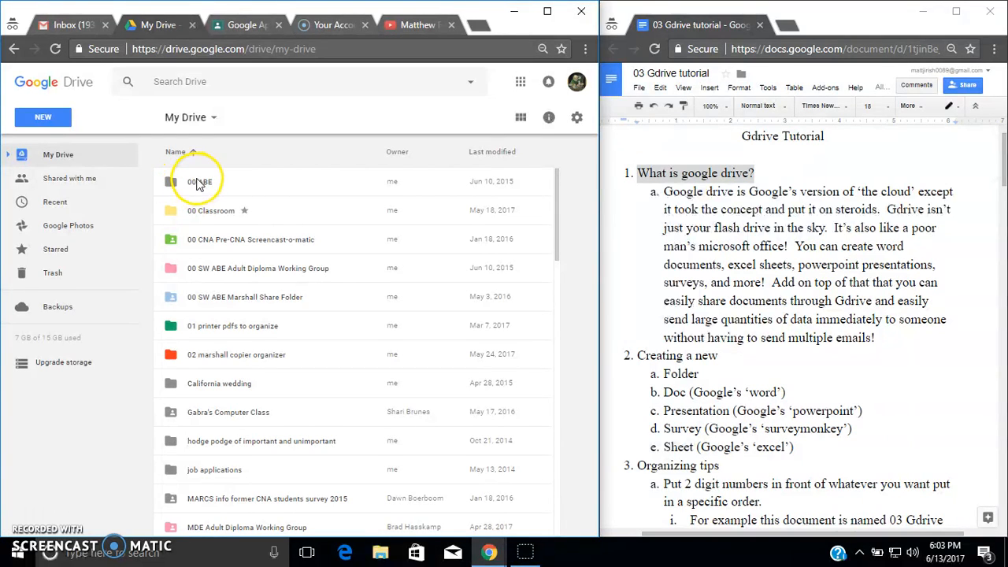
{"action": "scroll", "coordinate": [234, 306], "scroll_direction": "down", "scroll_amount": 3}
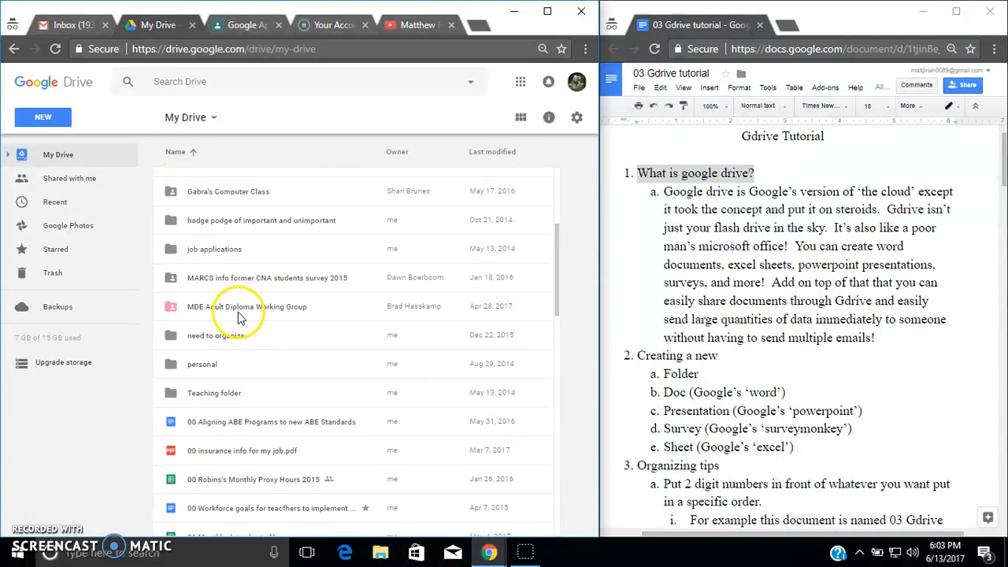
{"action": "scroll", "coordinate": [239, 307], "scroll_direction": "down", "scroll_amount": 2}
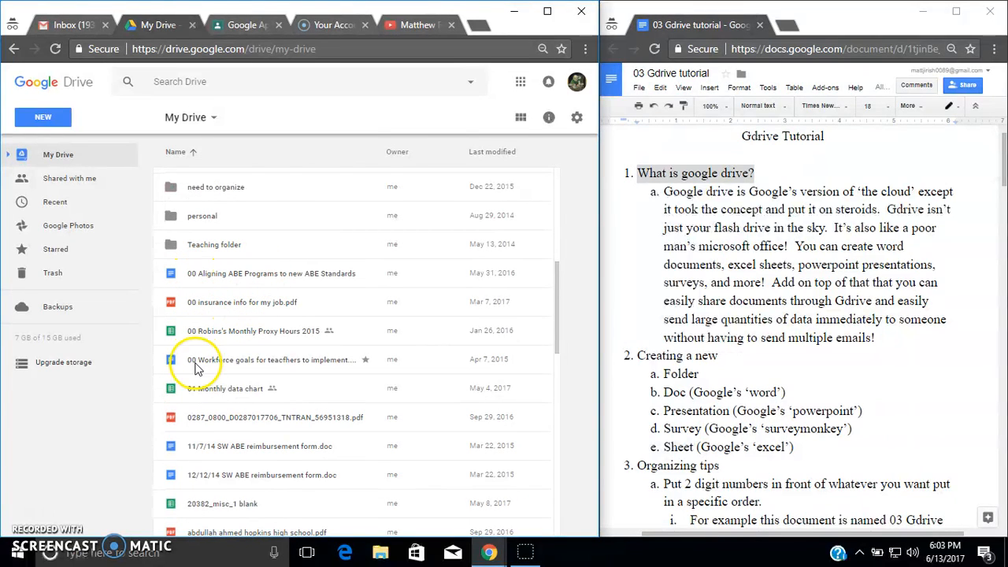
{"action": "scroll", "coordinate": [232, 378], "scroll_direction": "up", "scroll_amount": 5}
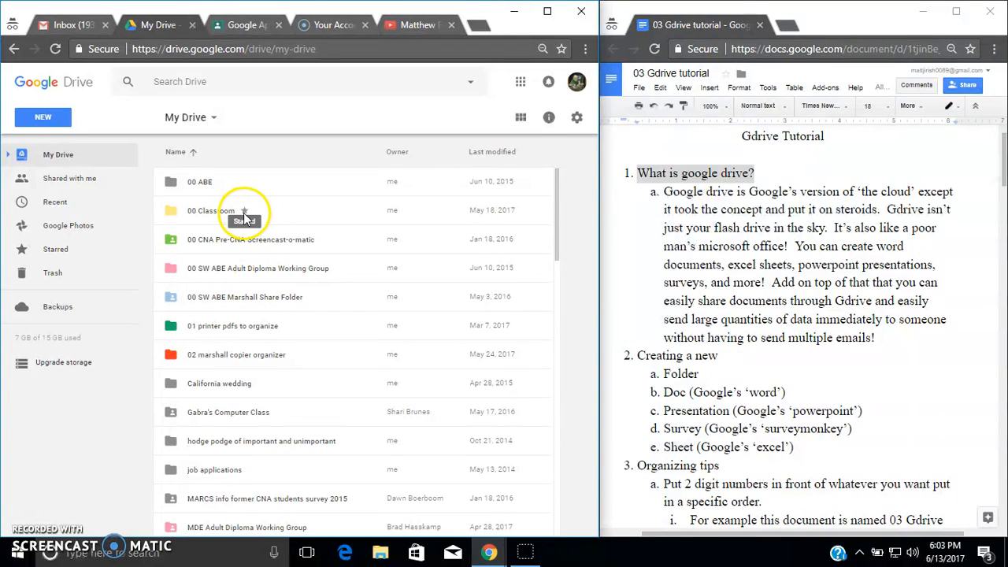
- Browse the Starred and Shared with me sections and inspect the options available for a shared PDF
{"action": "left_click", "coordinate": [66, 252]}
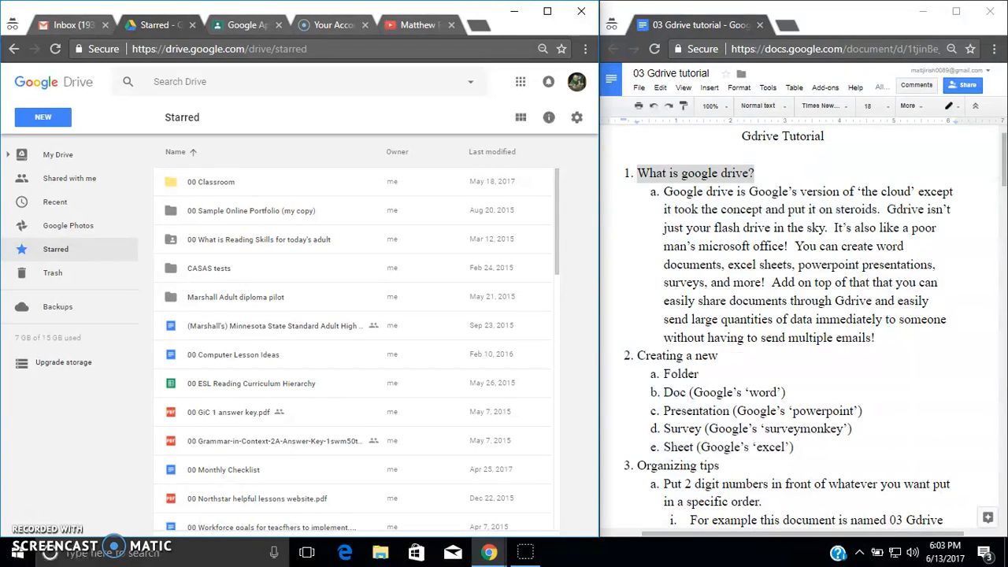
{"action": "left_click", "coordinate": [67, 181]}
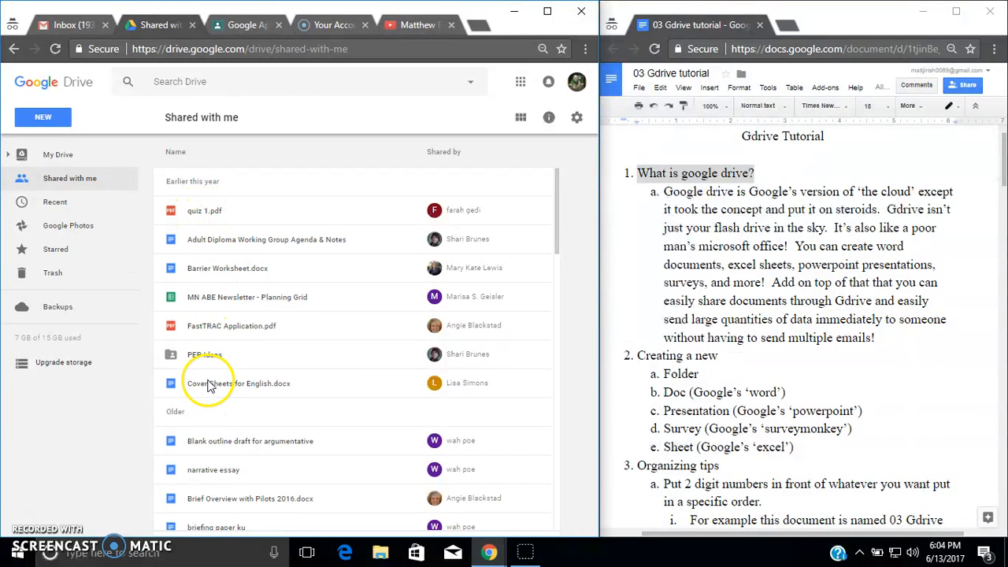
{"action": "right_click", "coordinate": [224, 213]}
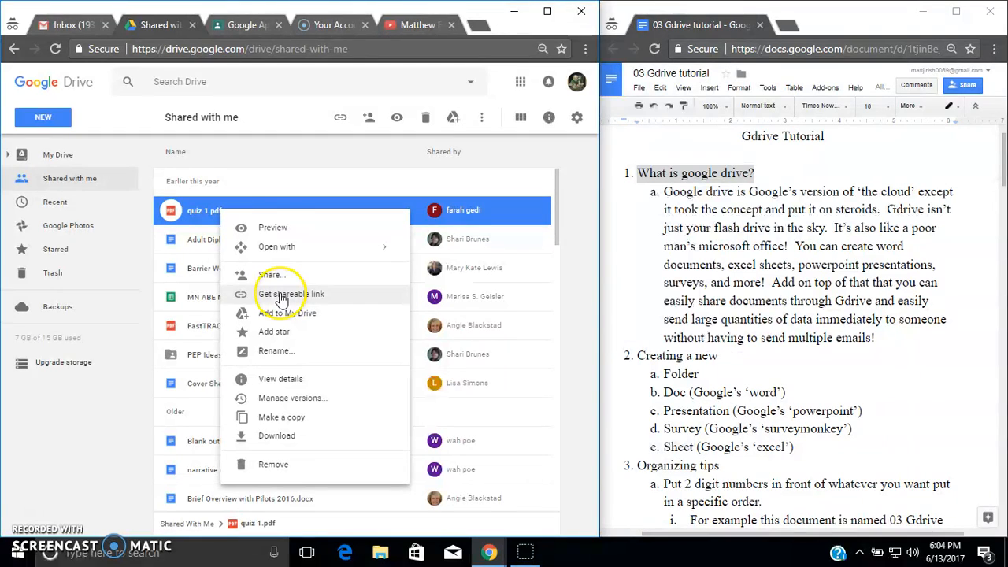
{"action": "left_click", "coordinate": [263, 155]}
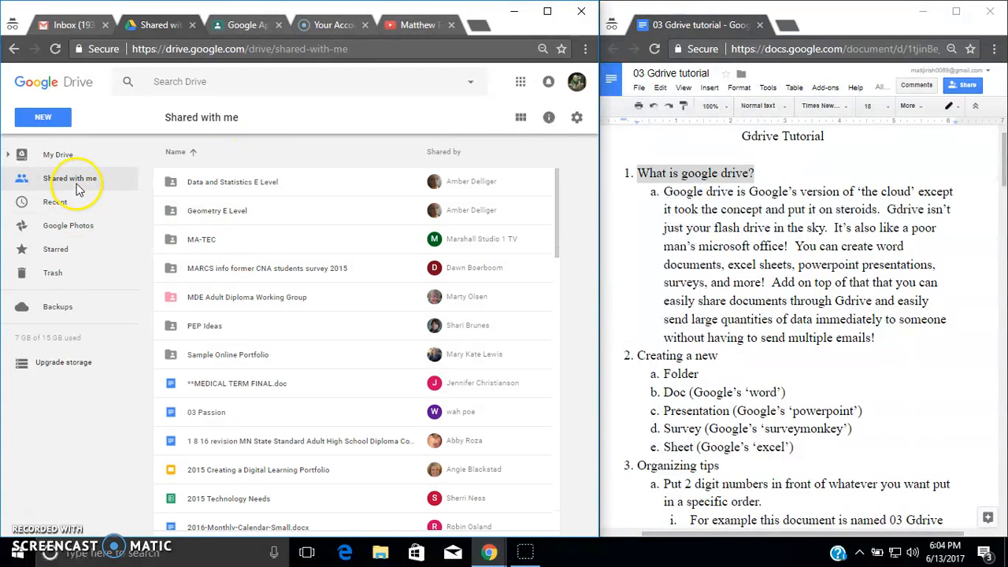
- Inspect the options for the shared Data and Statistics E Level folder, including Add to My Drive
{"action": "right_click", "coordinate": [220, 185]}
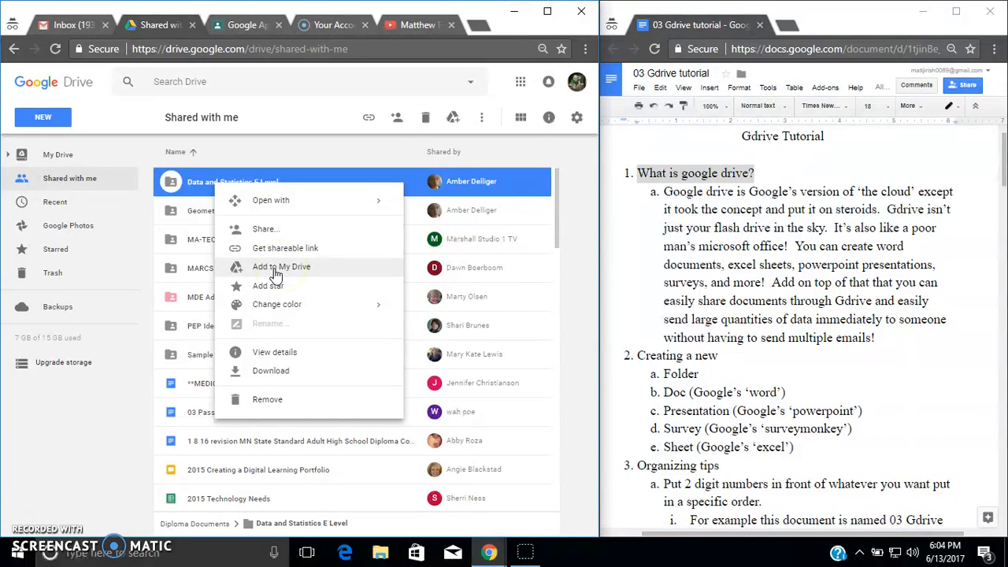
{"action": "left_click", "coordinate": [281, 276]}
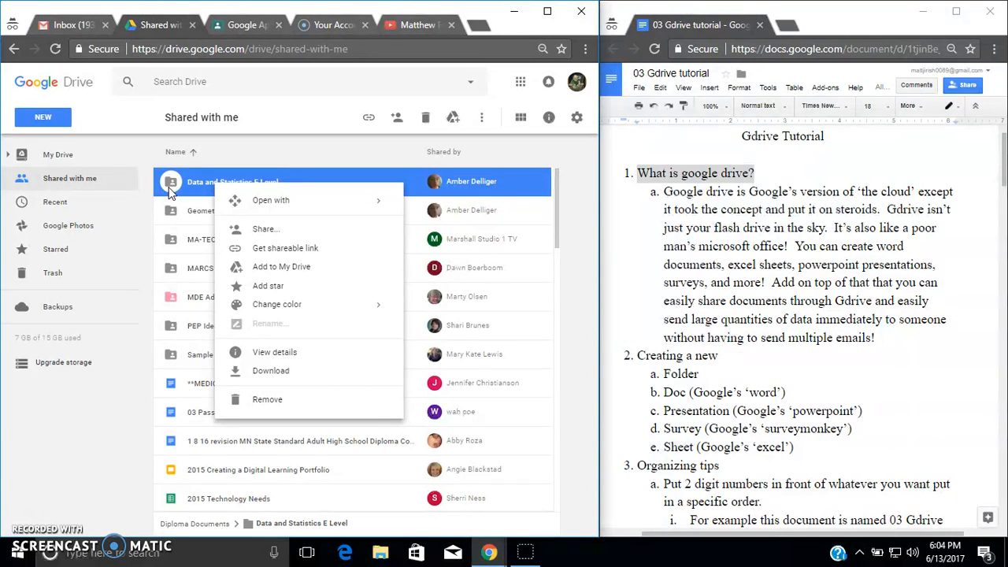
- Return to My Drive and scroll through its contents
{"action": "left_click", "coordinate": [55, 155]}
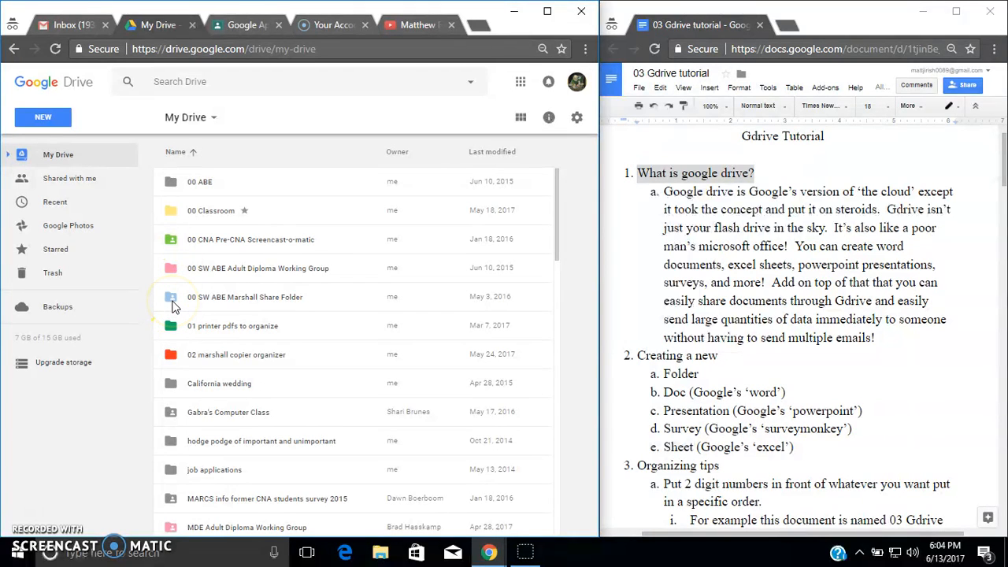
{"action": "scroll", "coordinate": [188, 306], "scroll_direction": "down", "scroll_amount": 10}
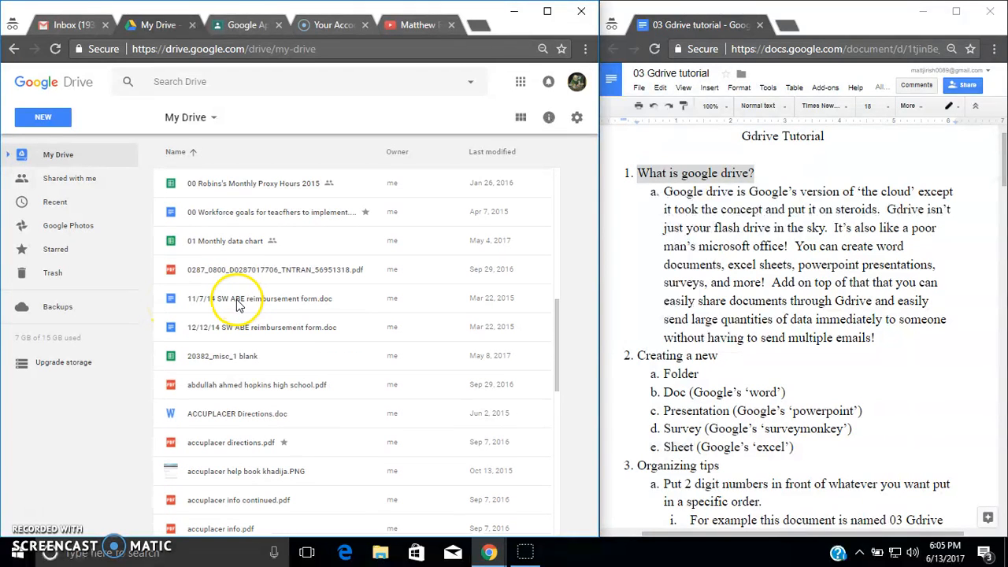
{"action": "scroll", "coordinate": [229, 307], "scroll_direction": "up", "scroll_amount": 8}
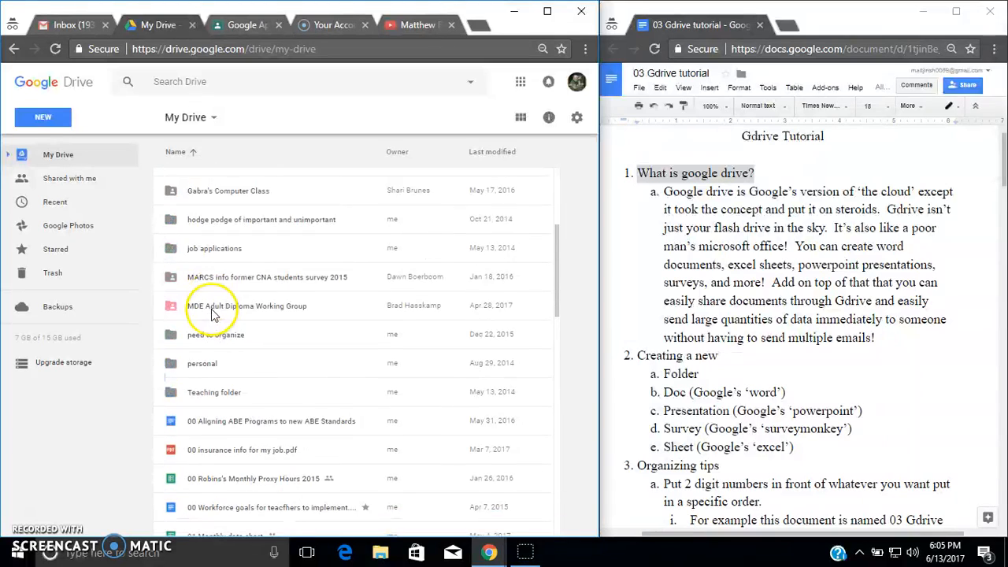
{"action": "scroll", "coordinate": [224, 308], "scroll_direction": "up", "scroll_amount": 1}
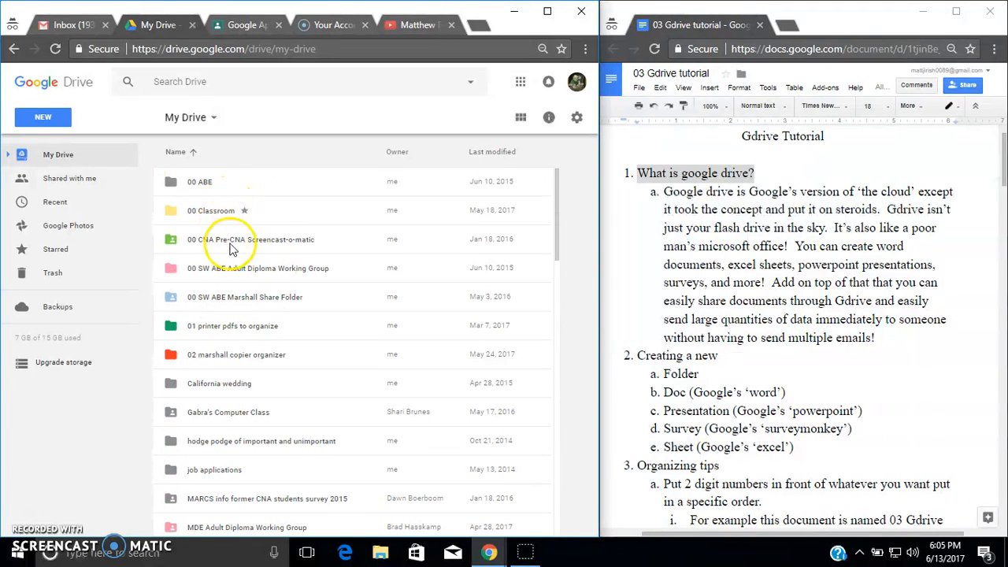
- Navigate into the Google Apps Training folder inside 00 Classroom
{"action": "double_click", "coordinate": [206, 218]}
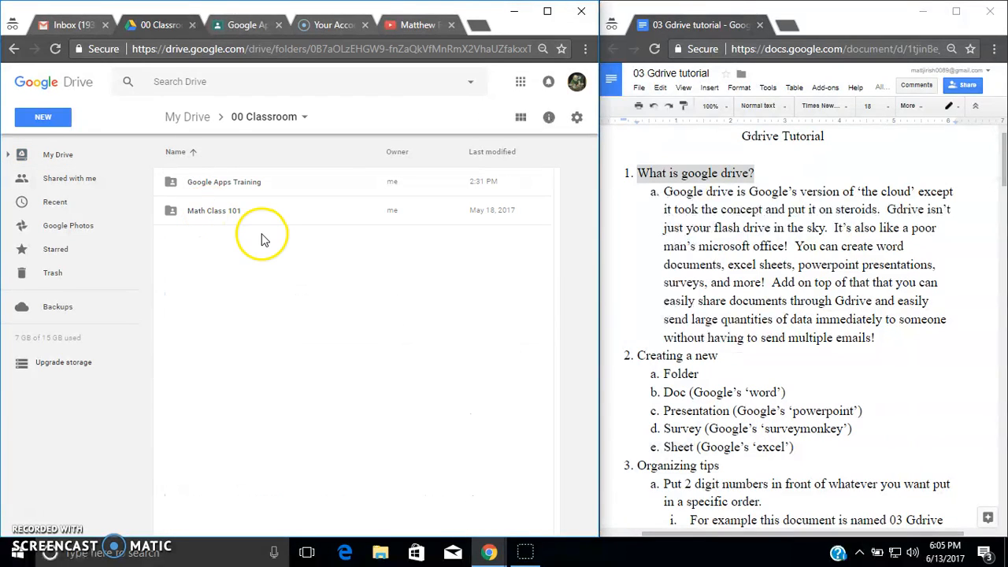
{"action": "double_click", "coordinate": [230, 183]}
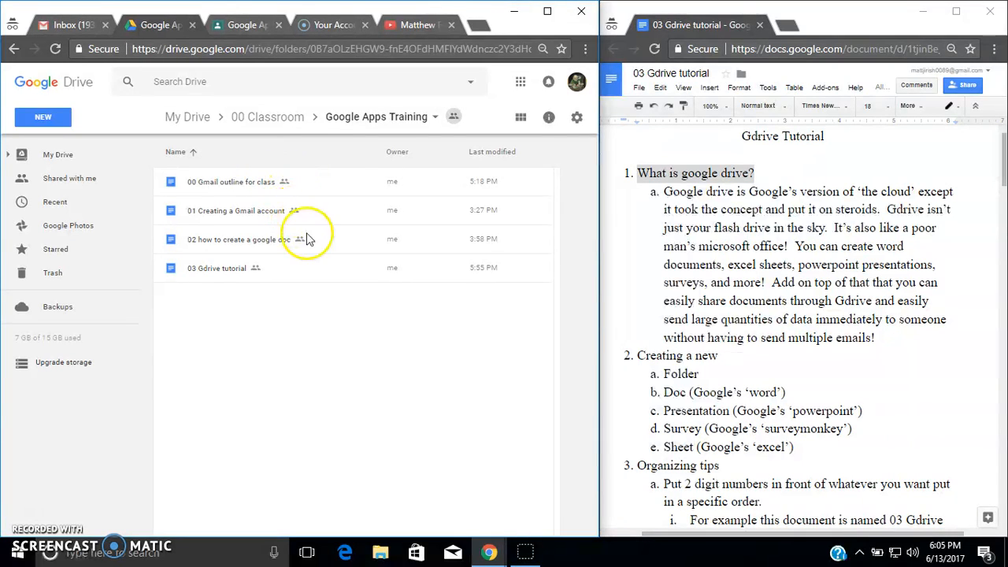
{"action": "left_click", "coordinate": [265, 117]}
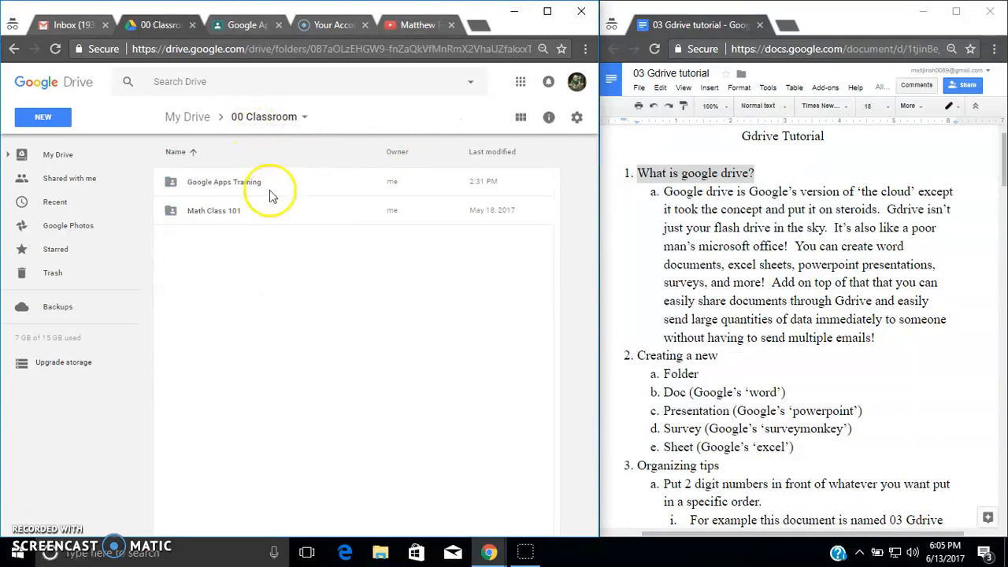
{"action": "left_click", "coordinate": [188, 117]}
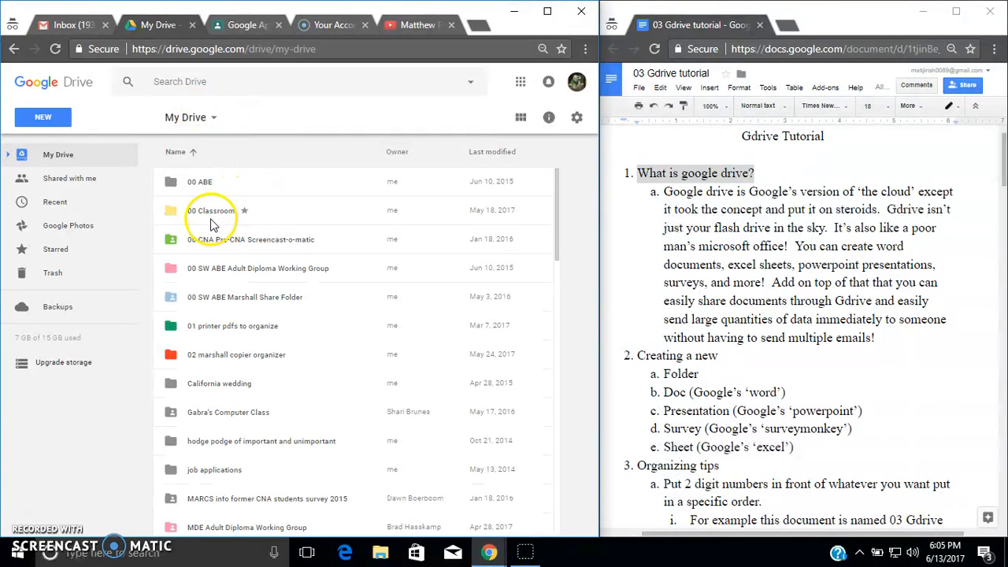
{"action": "double_click", "coordinate": [197, 211]}
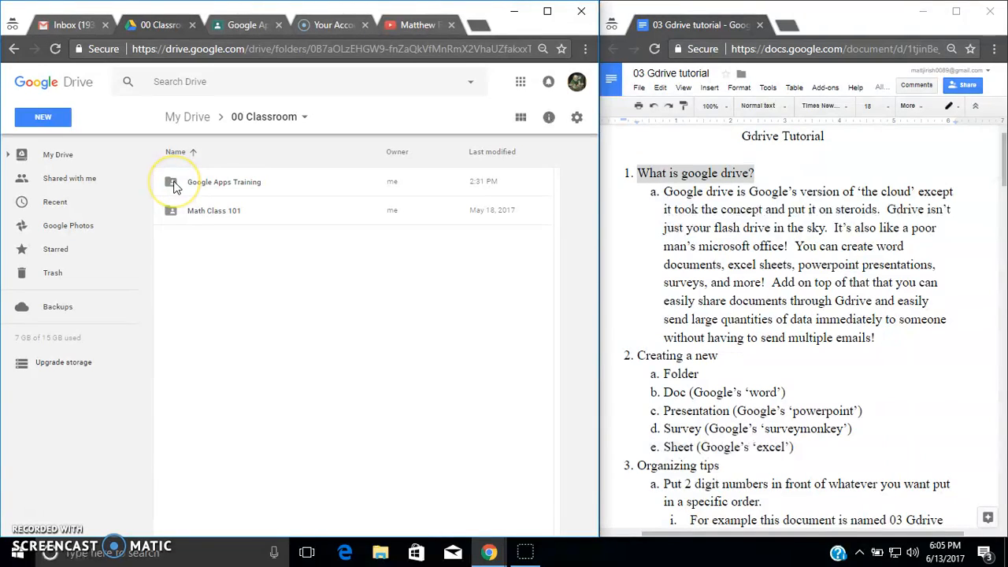
{"action": "double_click", "coordinate": [219, 187]}
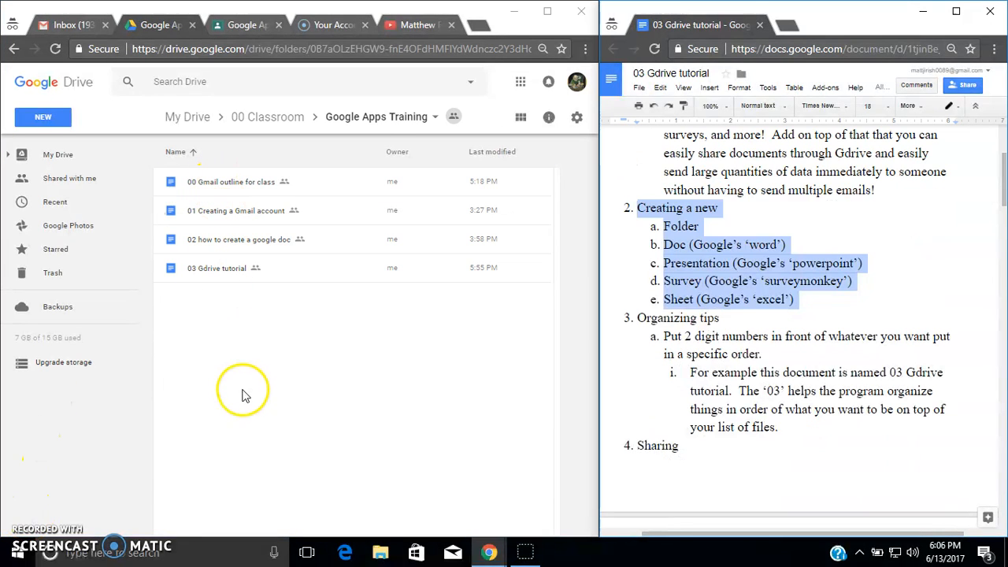
- Browse the New menu's options for Google Docs, Sheets, Slides and more apps
{"action": "left_click", "coordinate": [57, 120]}
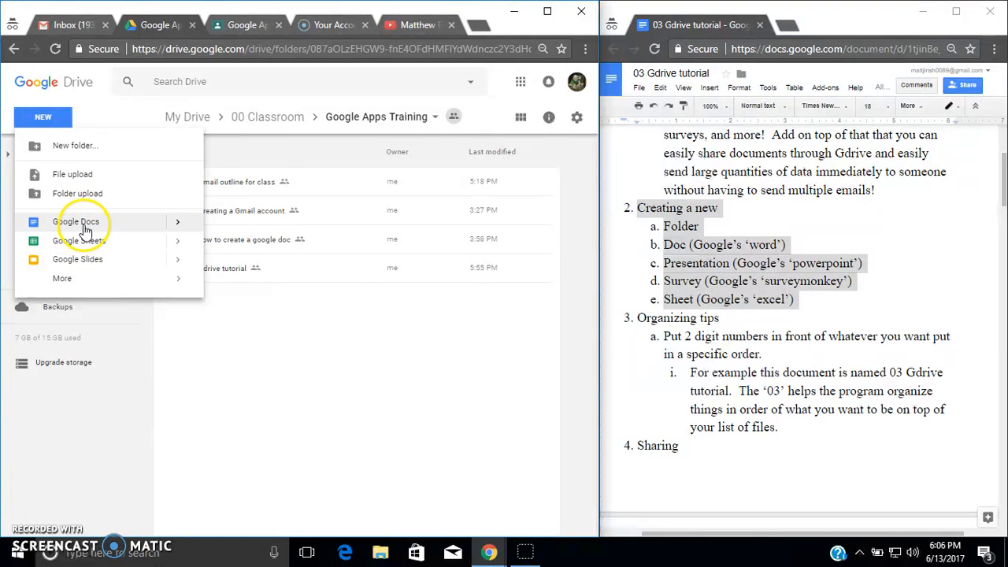
{"action": "mouse_move", "coordinate": [175, 229]}
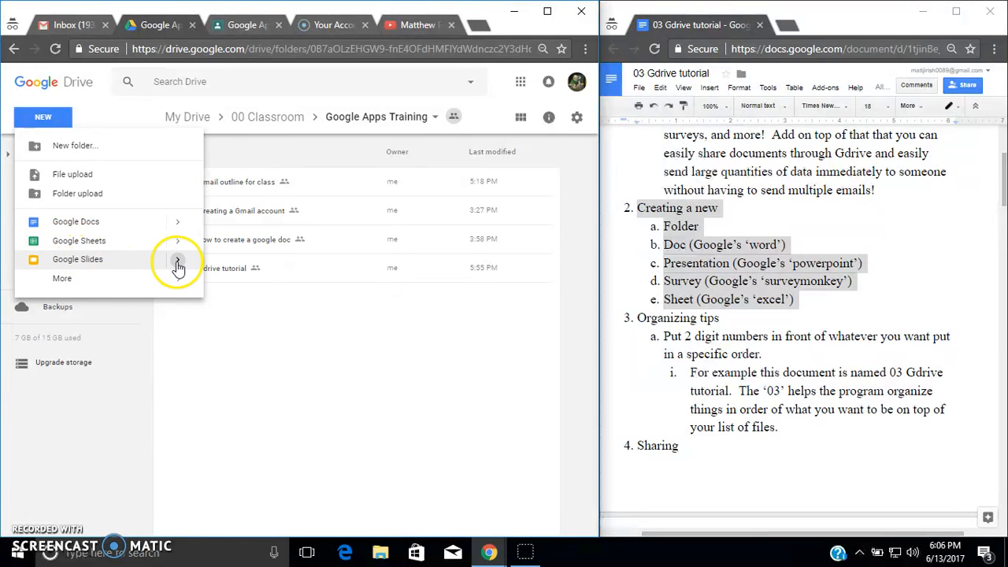
{"action": "mouse_move", "coordinate": [178, 266]}
{"action": "left_click", "coordinate": [258, 296]}
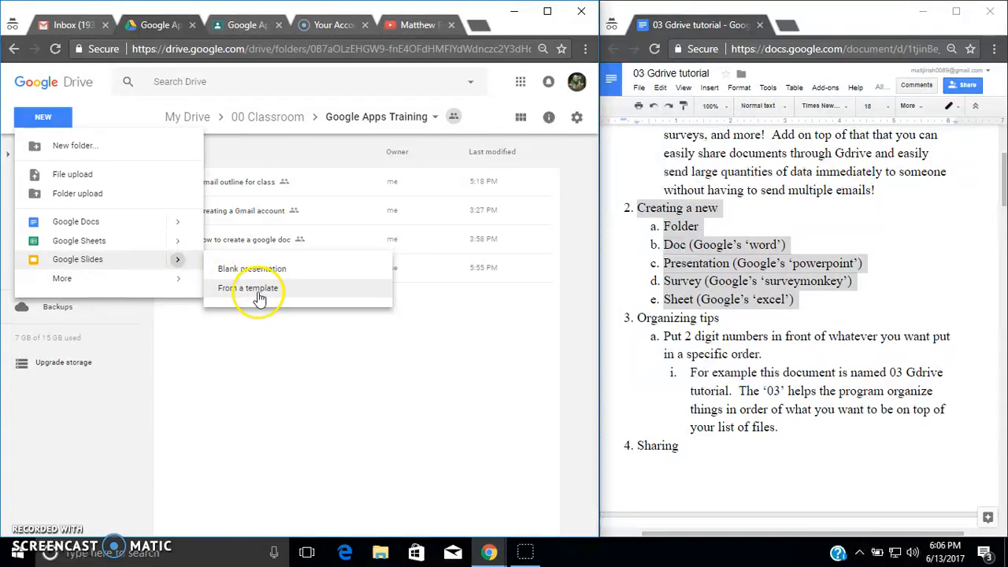
{"action": "mouse_move", "coordinate": [125, 275]}
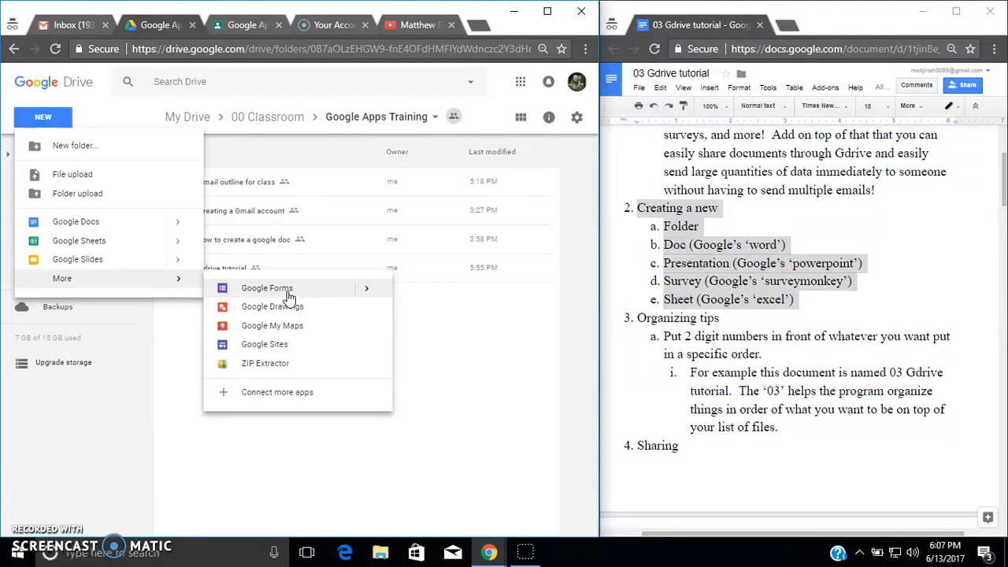
{"action": "left_click", "coordinate": [290, 296]}
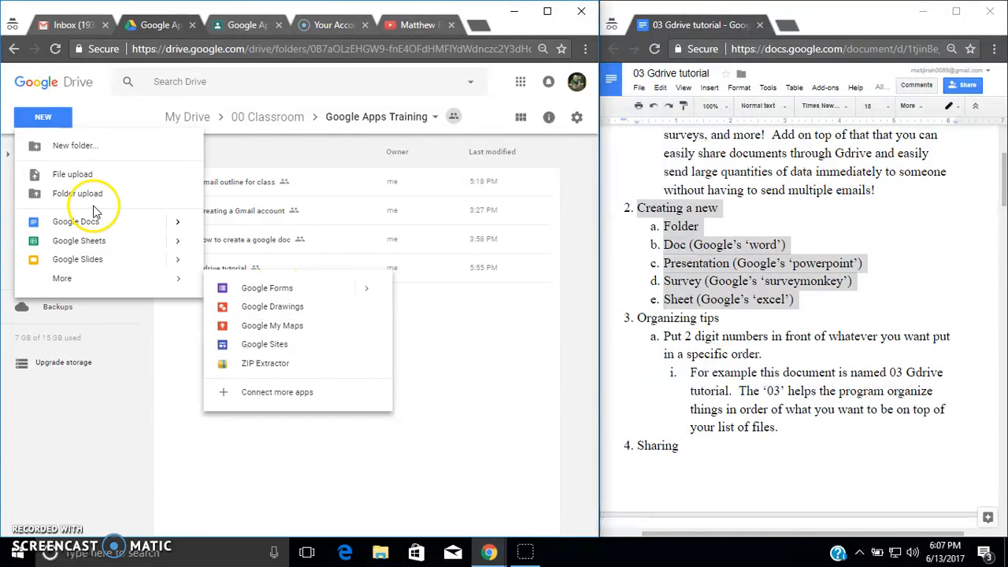
{"action": "mouse_move", "coordinate": [170, 287]}
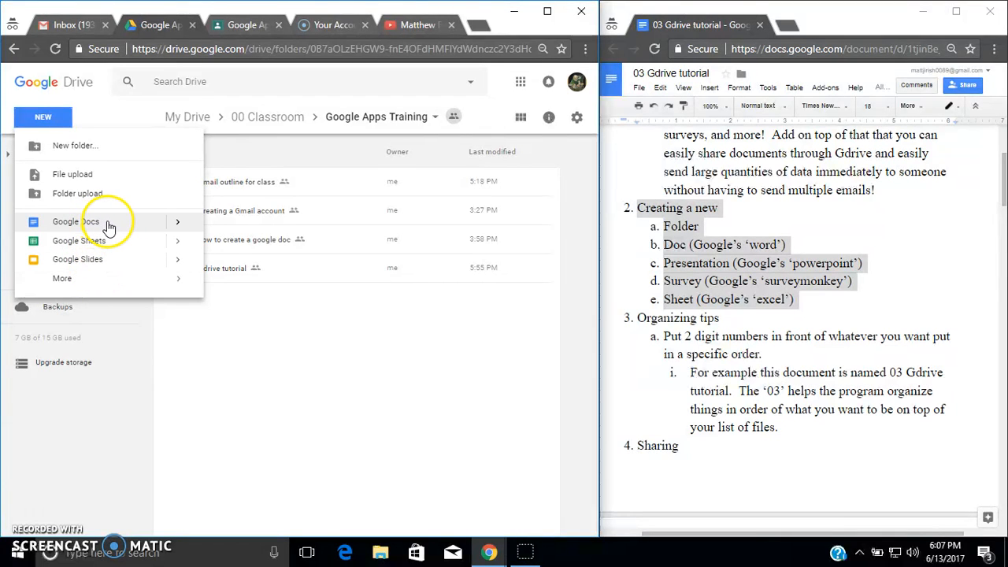
- Create a new folder named Gdrive info folder
{"action": "left_click", "coordinate": [90, 147]}
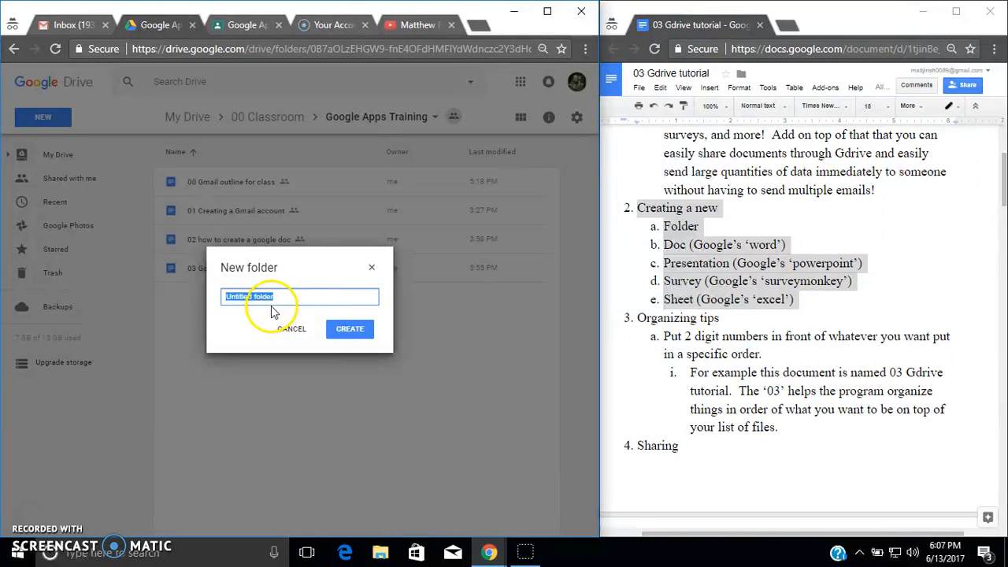
{"action": "type", "text": "Gdr"}
{"action": "key", "text": "BackSpace"}
{"action": "key", "text": "BackSpace"}
{"action": "key", "text": "BackSpace"}
{"action": "type", "text": "drive info"}
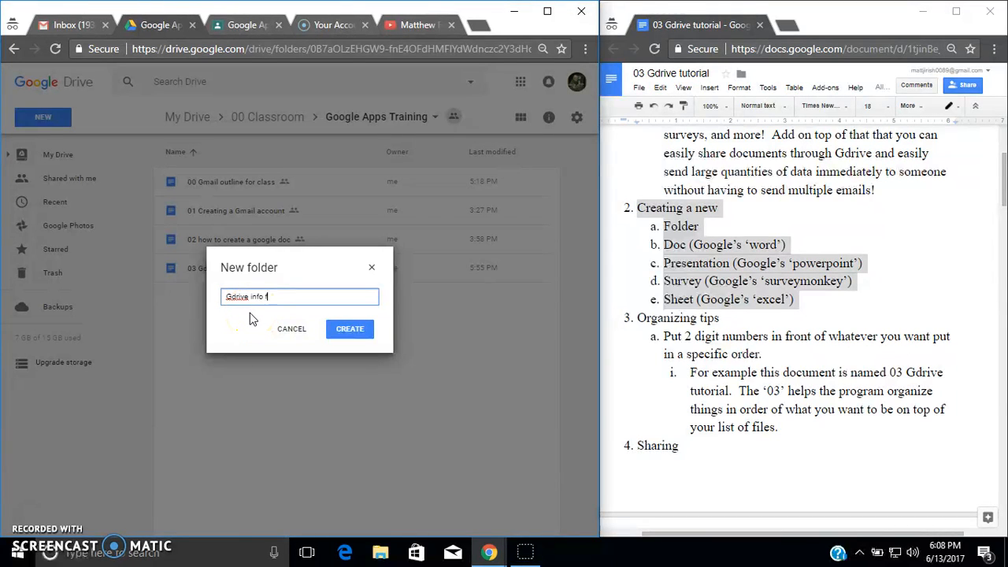
{"action": "key", "text": "Return"}
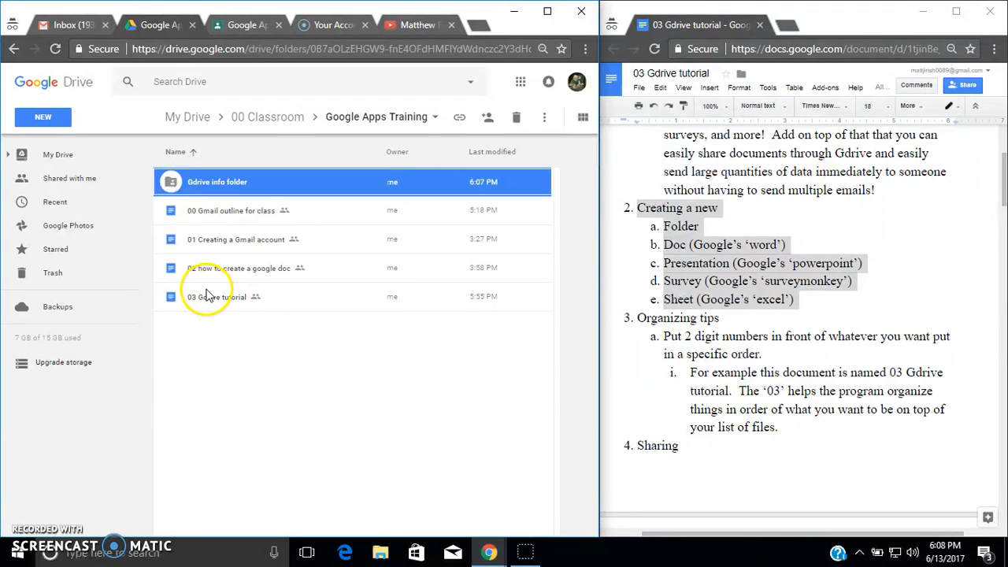
- Open Gdrive info folder and create a new blank Google Sheets spreadsheet in it
{"action": "double_click", "coordinate": [220, 180]}
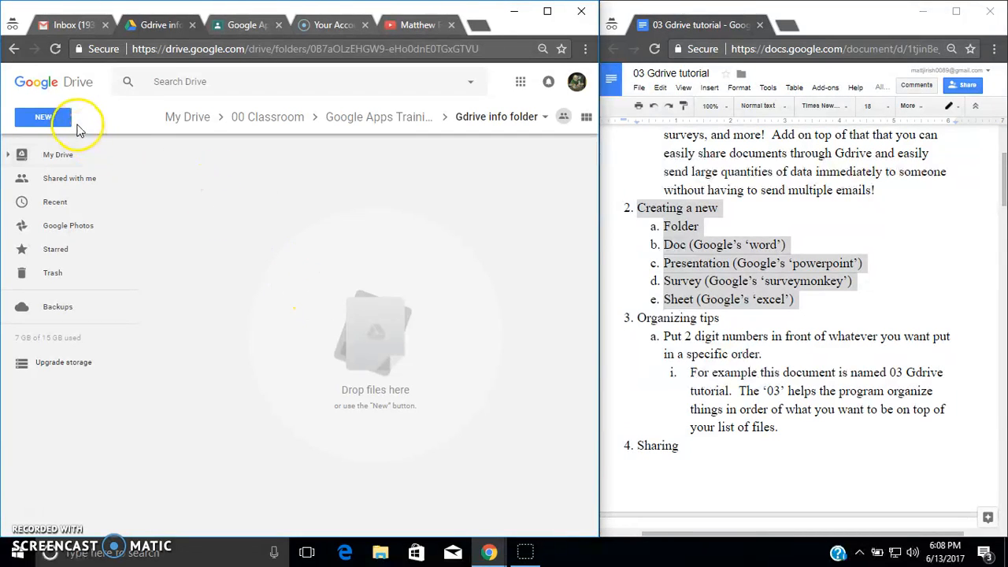
{"action": "left_click", "coordinate": [15, 49]}
{"action": "double_click", "coordinate": [196, 181]}
{"action": "left_click", "coordinate": [40, 124]}
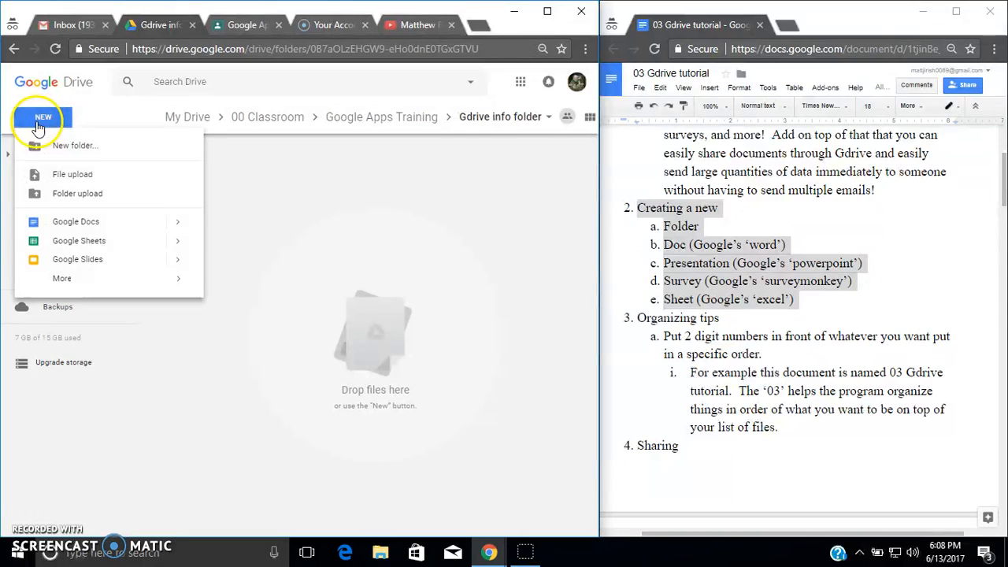
{"action": "left_click", "coordinate": [83, 241]}
{"action": "left_click", "coordinate": [427, 326]}
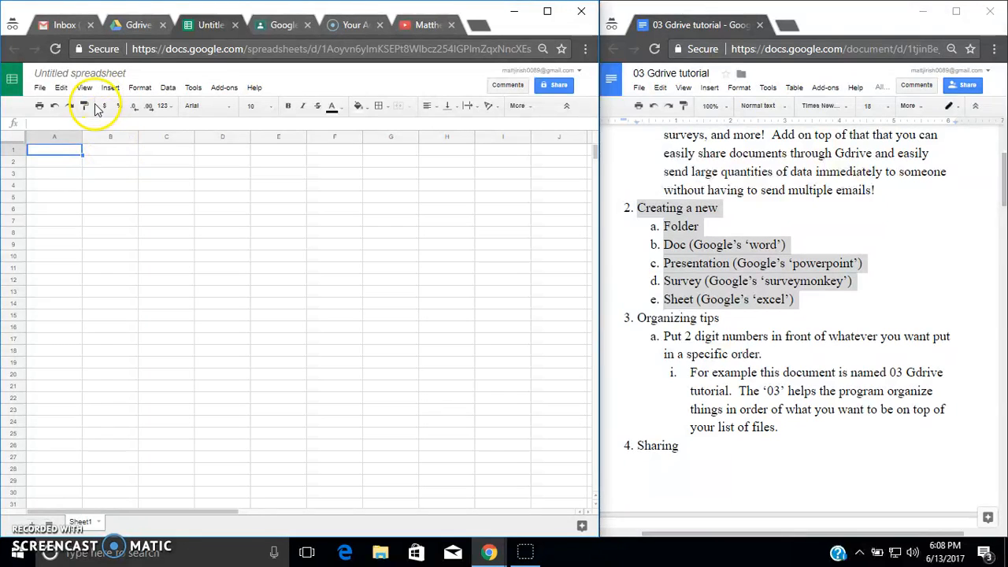
- Rename the spreadsheet to gdrive sheet example
{"action": "left_click", "coordinate": [92, 73]}
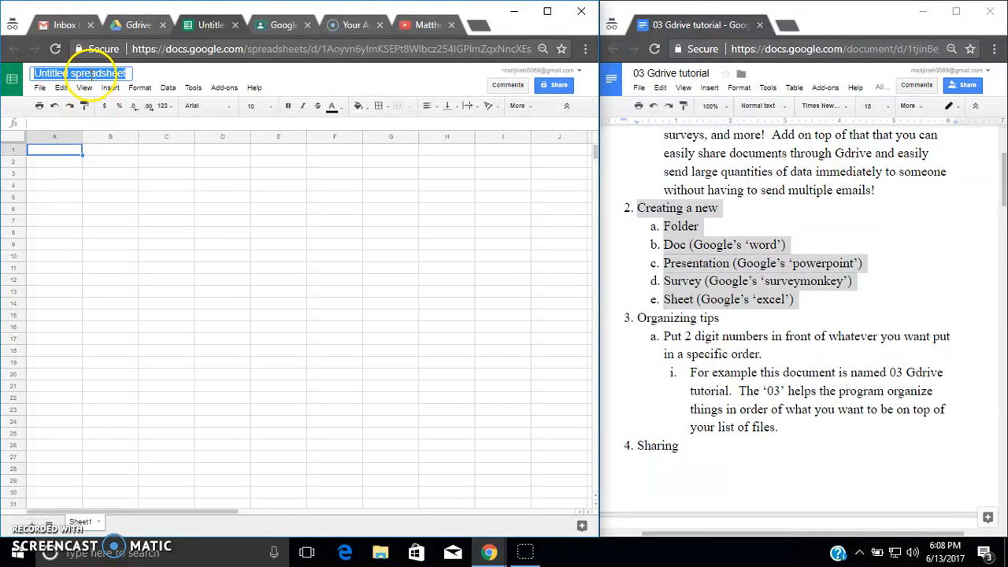
{"action": "type", "text": "gdrive sheet example"}
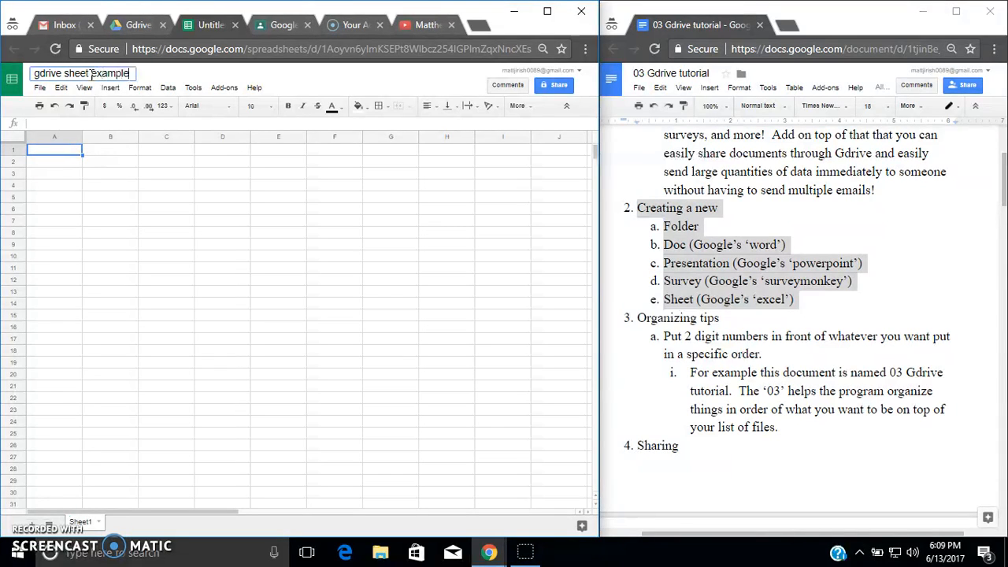
{"action": "left_click", "coordinate": [161, 187]}
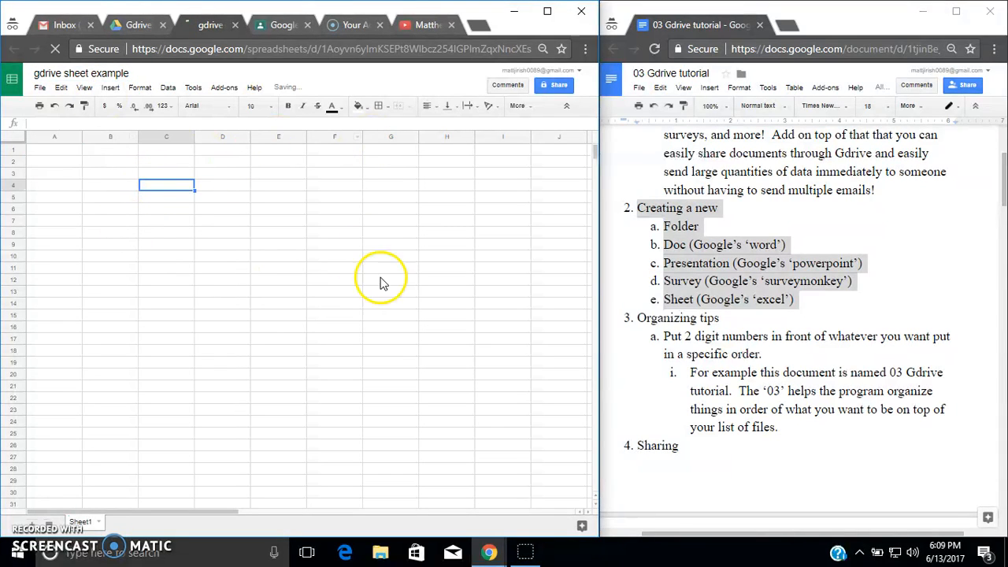
- Enter the column headers name, address and job title in cells B2 to D2 of the spreadsheet
{"action": "left_click", "coordinate": [118, 166]}
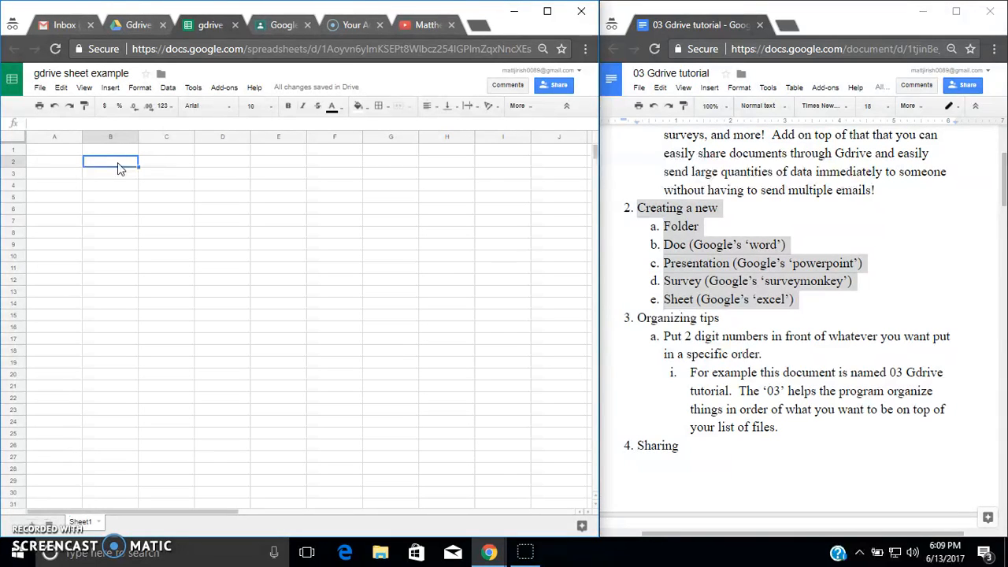
{"action": "type", "text": "name"}
{"action": "key", "text": "Tab"}
{"action": "type", "text": "address"}
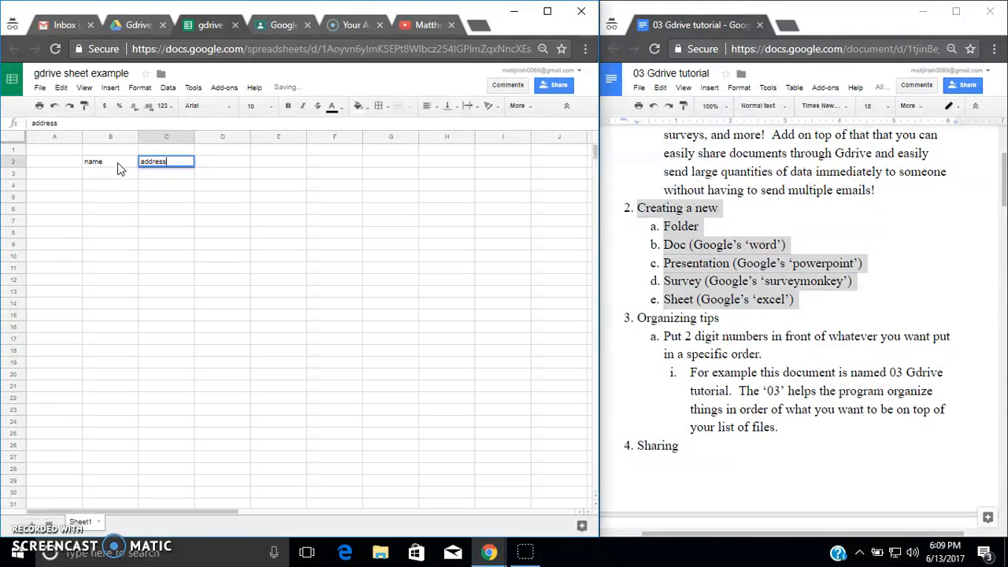
{"action": "key", "text": "Tab"}
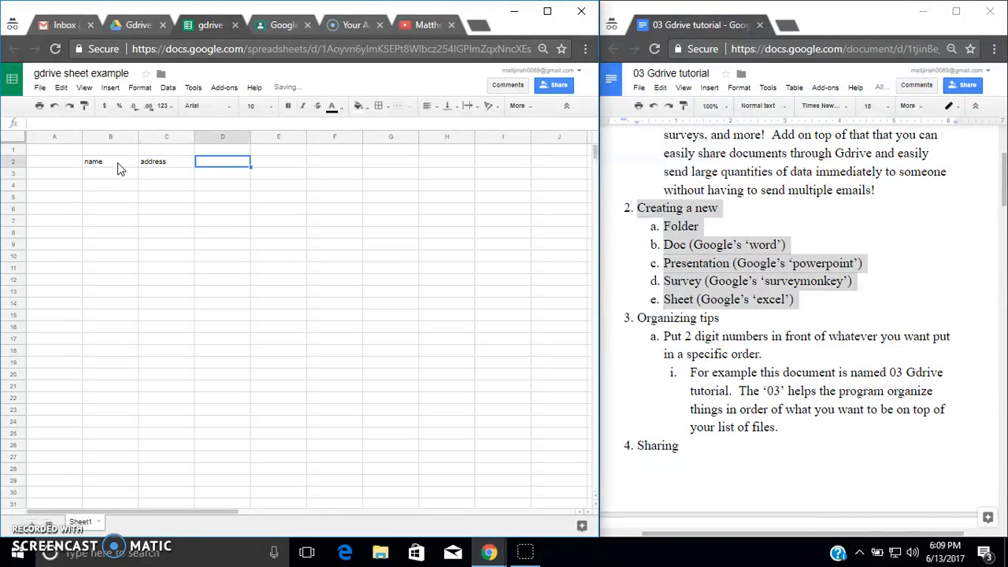
{"action": "type", "text": "job tittle"}
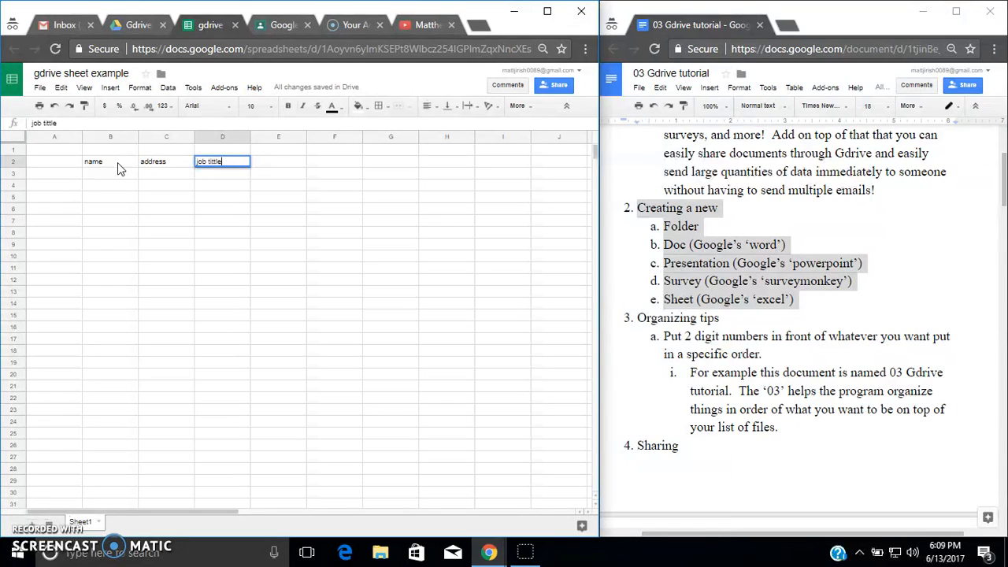
{"action": "key", "text": "BackSpace"}
{"action": "key", "text": "BackSpace"}
{"action": "key", "text": "BackSpace"}
{"action": "type", "text": "le"}
{"action": "left_click", "coordinate": [112, 179]}
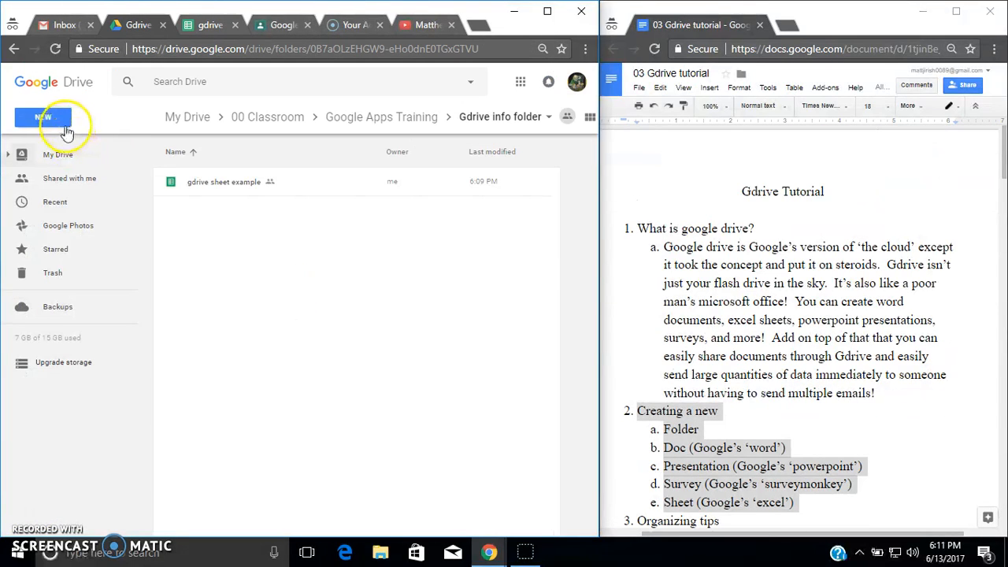
- Create a new blank Google Slides presentation in Gdrive info folder, accepting the shared folder permissions
{"action": "left_click", "coordinate": [67, 133]}
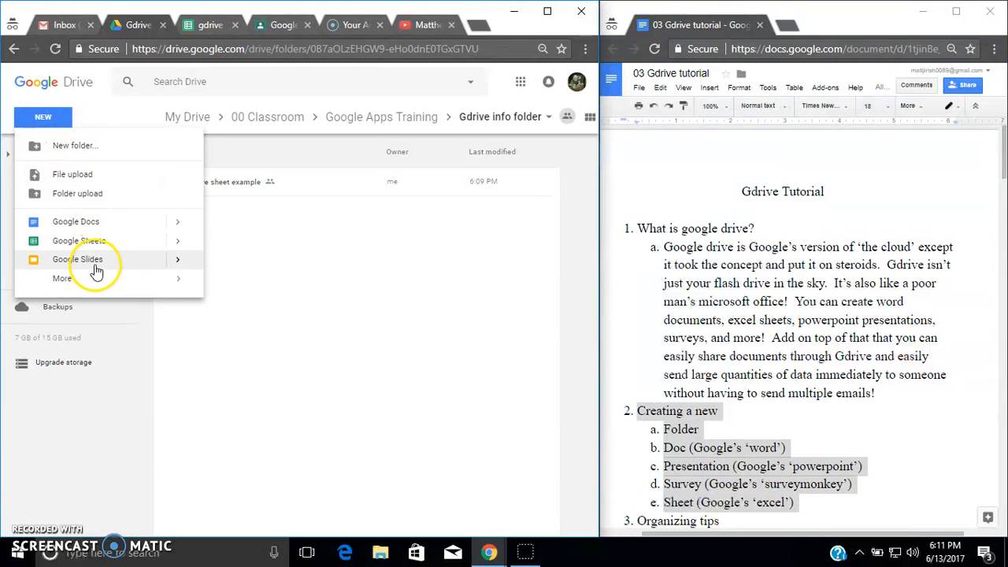
{"action": "mouse_move", "coordinate": [183, 264]}
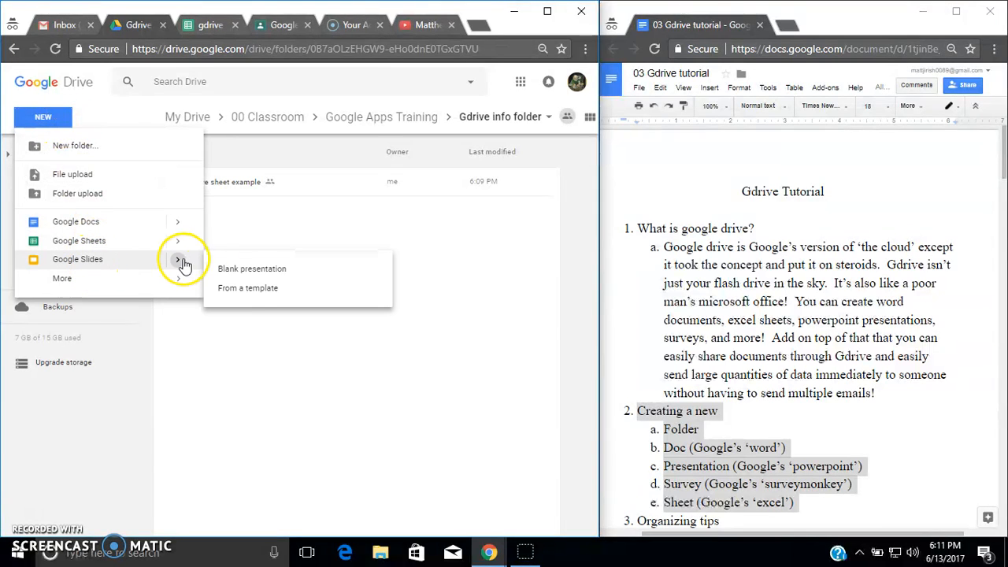
{"action": "left_click", "coordinate": [238, 268]}
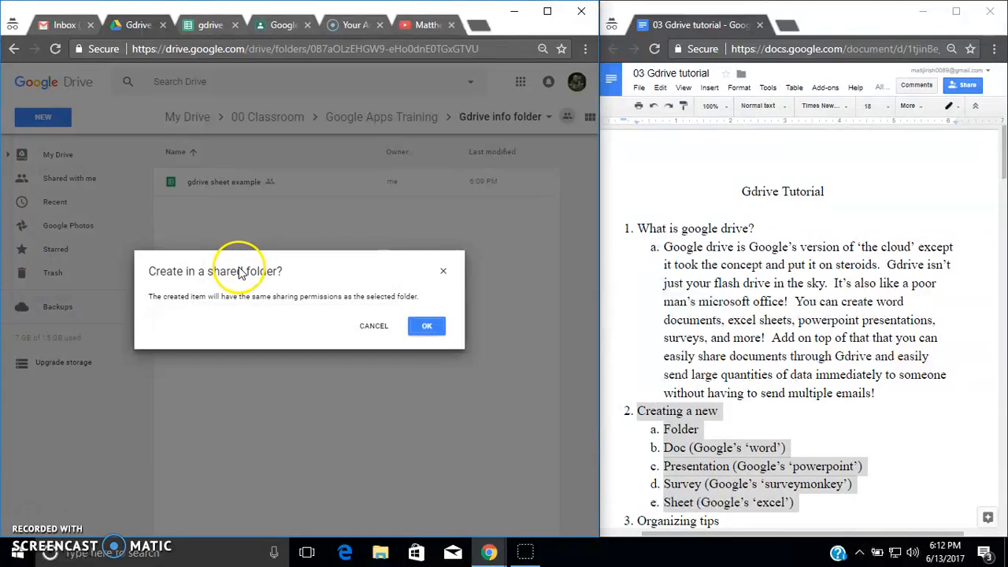
{"action": "left_click", "coordinate": [425, 326]}
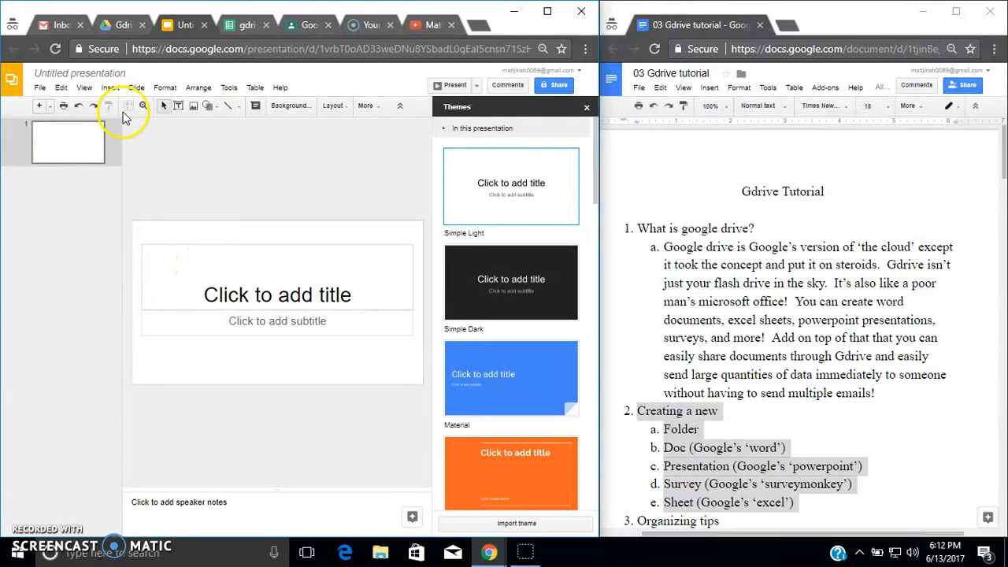
- Add a second slide to the presentation
{"action": "left_click", "coordinate": [41, 108]}
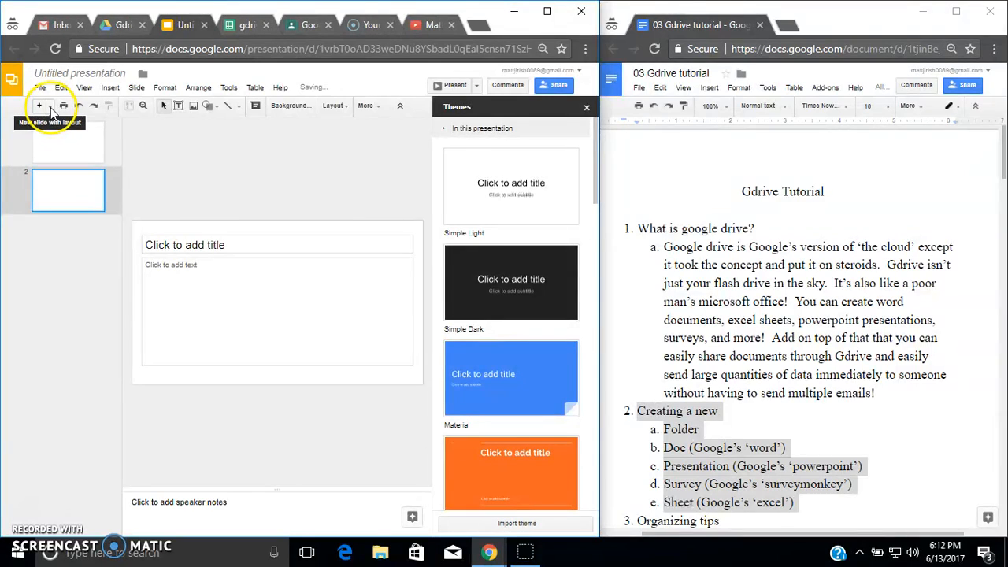
{"action": "left_click", "coordinate": [51, 110]}
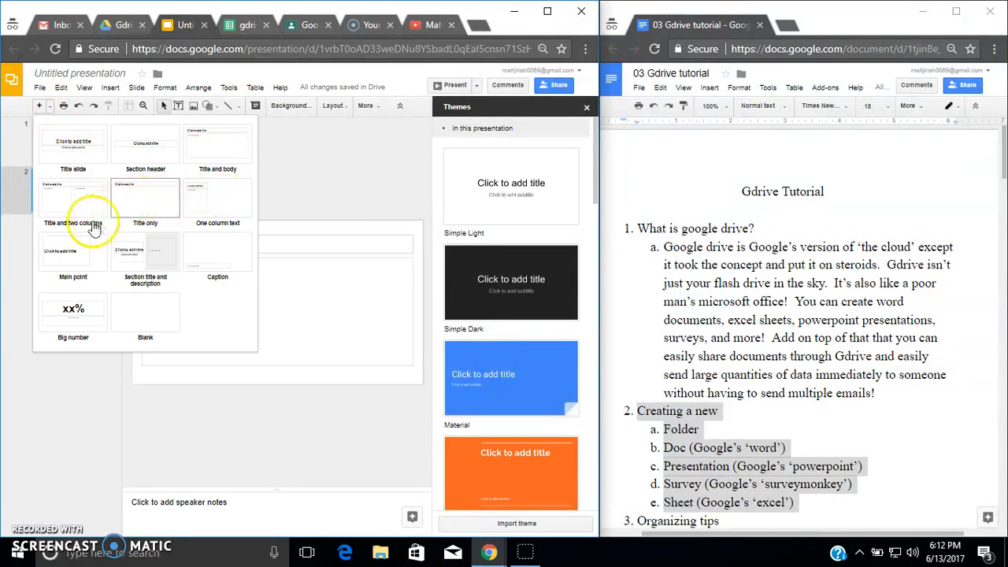
{"action": "left_click", "coordinate": [52, 111]}
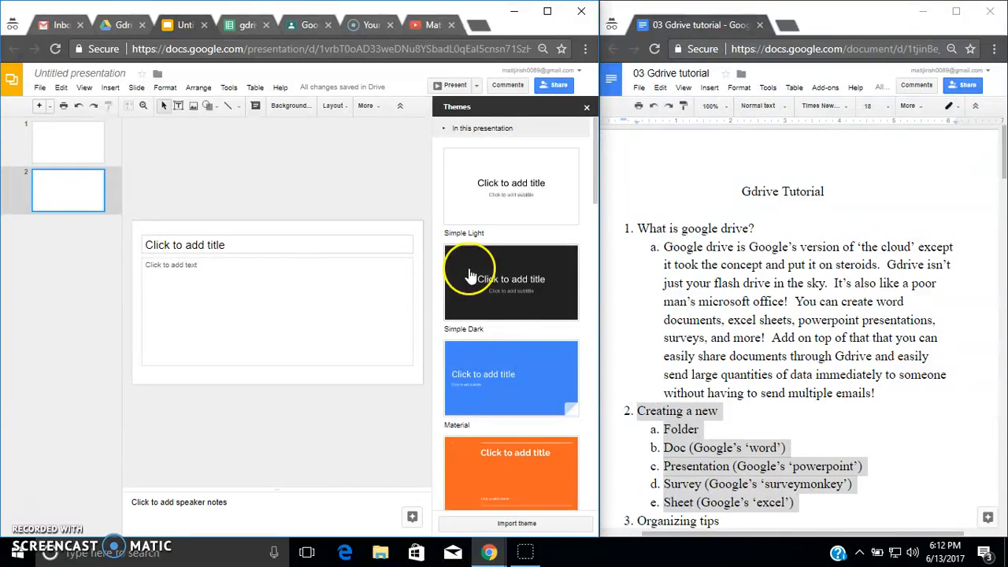
- Apply the Slate theme to the presentation
{"action": "left_click", "coordinate": [521, 385]}
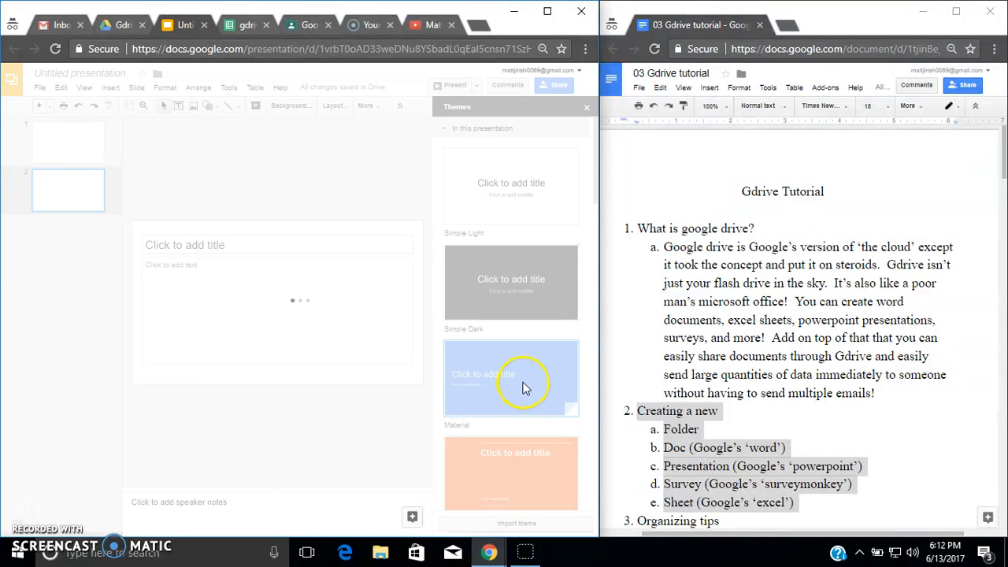
{"action": "left_click_drag", "start_coordinate": [590, 173], "coordinate": [601, 272]}
{"action": "left_click", "coordinate": [537, 308]}
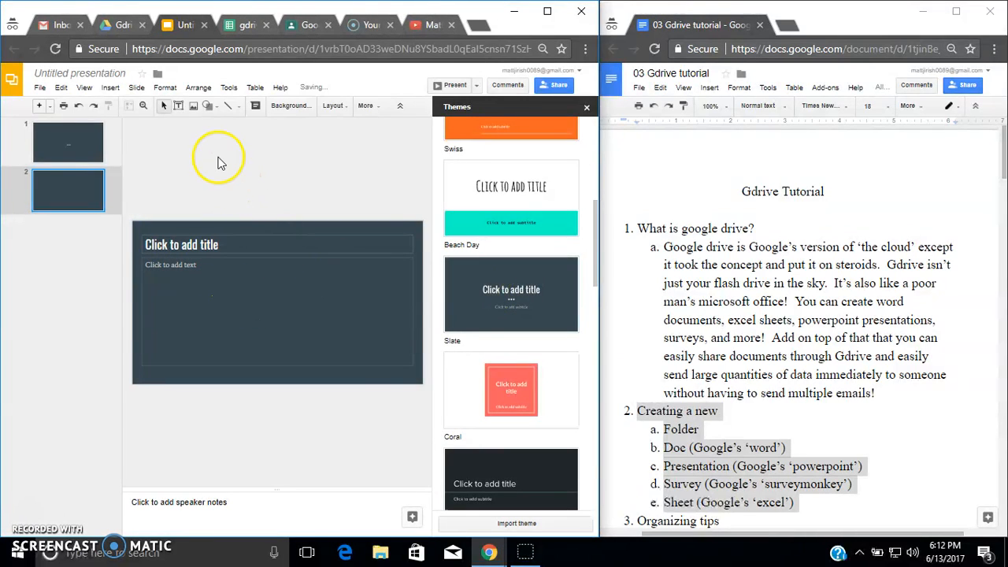
- Set the second slide's background color to solid yellow
{"action": "left_click", "coordinate": [292, 106]}
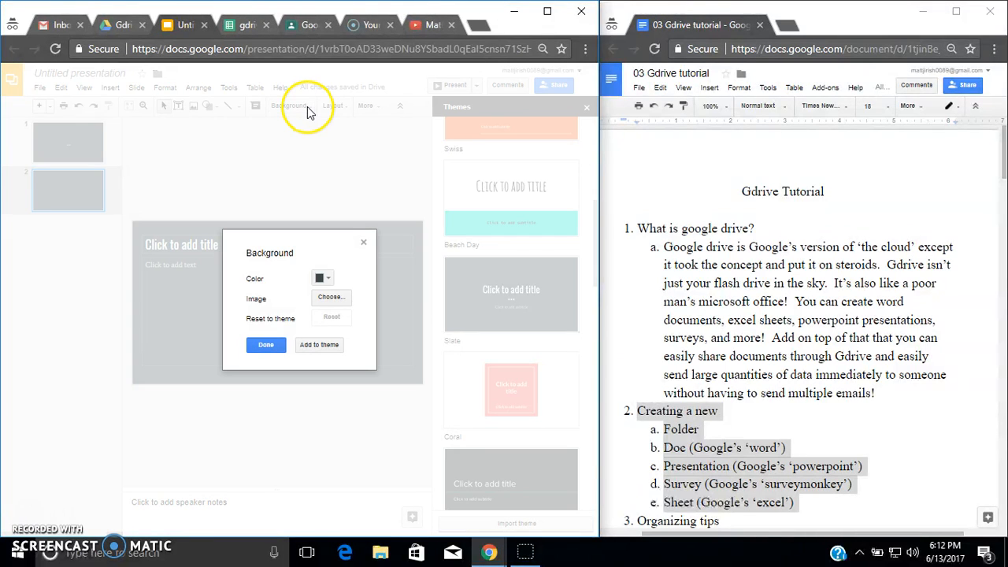
{"action": "left_click", "coordinate": [322, 278]}
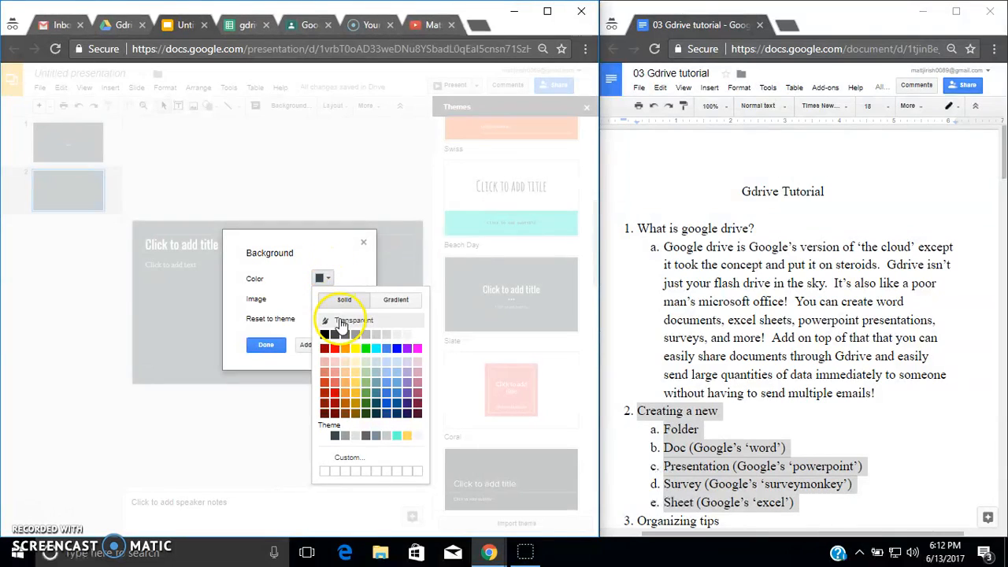
{"action": "left_click", "coordinate": [355, 347]}
{"action": "left_click", "coordinate": [363, 241]}
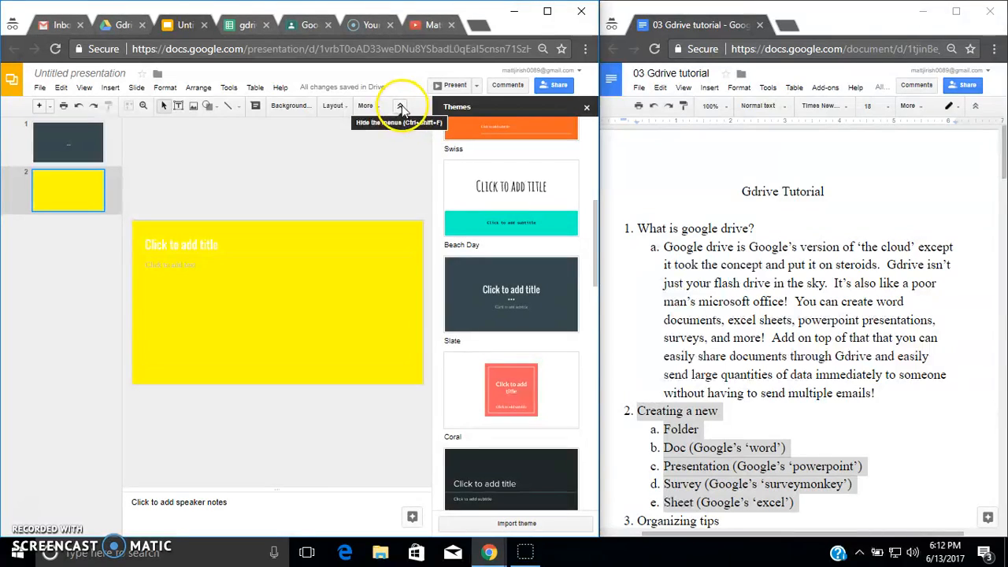
{"action": "left_click", "coordinate": [372, 107]}
{"action": "left_click", "coordinate": [372, 107]}
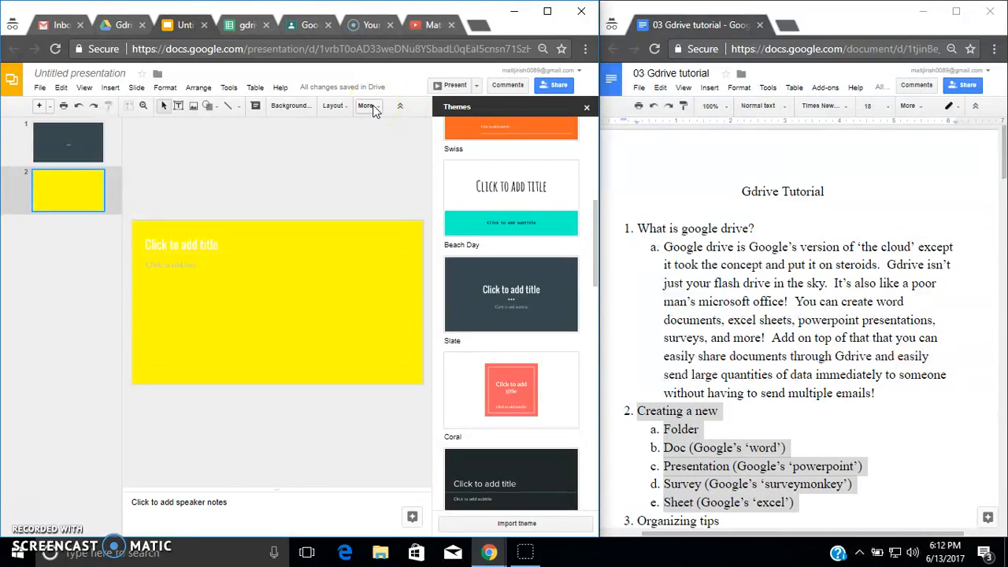
- Return to Drive and create a new Google Form in Gdrive info folder, accepting the shared folder permissions
{"action": "left_click", "coordinate": [124, 25]}
{"action": "left_click", "coordinate": [55, 122]}
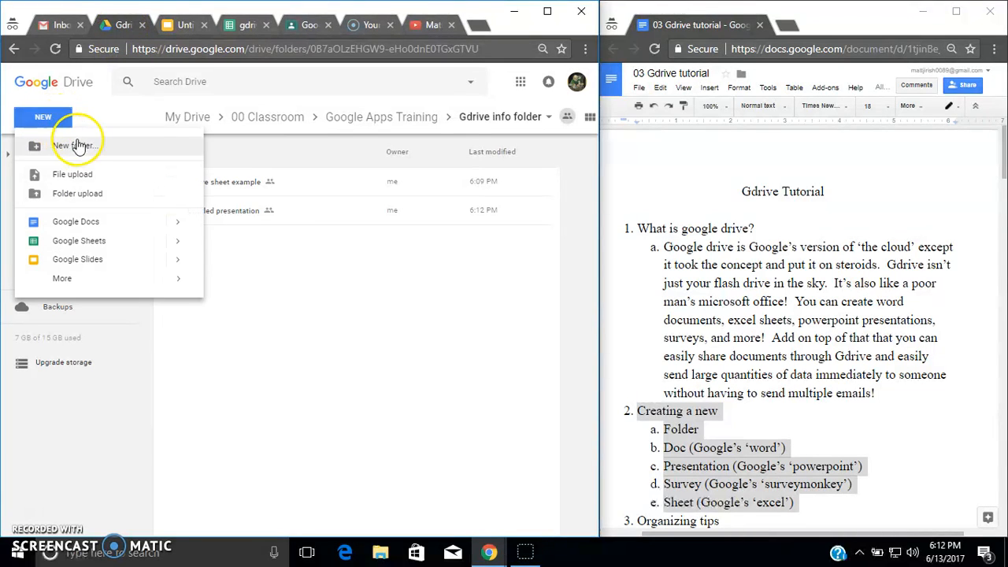
{"action": "mouse_move", "coordinate": [150, 294]}
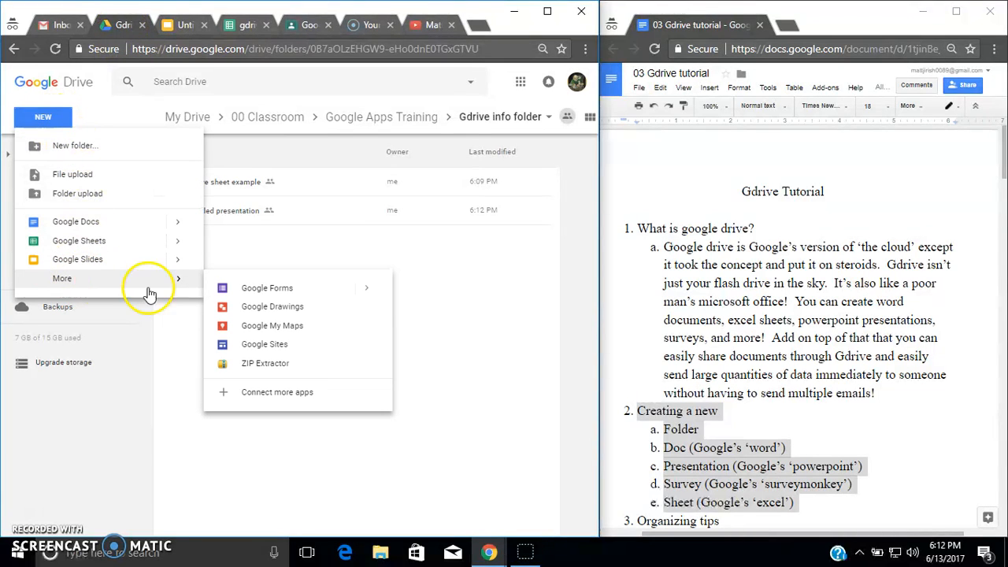
{"action": "left_click", "coordinate": [252, 288]}
{"action": "left_click", "coordinate": [428, 326]}
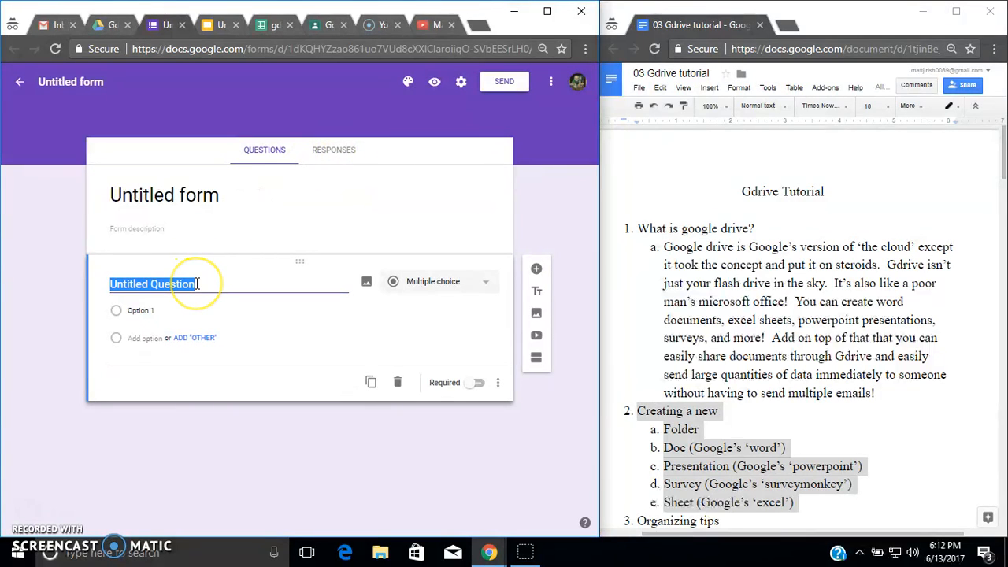
- Write the form question "are you excited?" with multiple choice options yes and no
{"action": "type", "text": "a"}
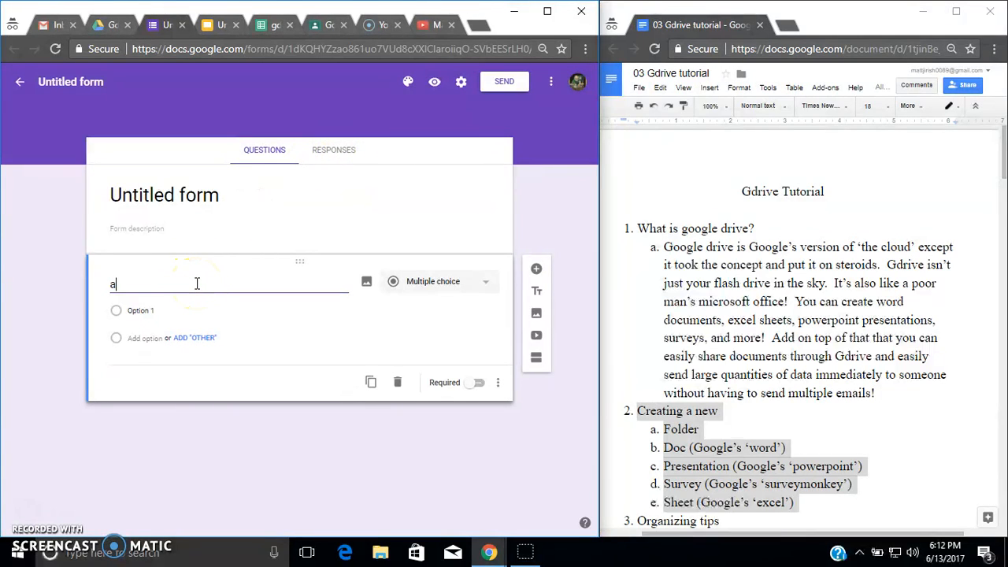
{"action": "type", "text": "re you excited?"}
{"action": "left_click", "coordinate": [158, 310]}
{"action": "type", "text": "yes"}
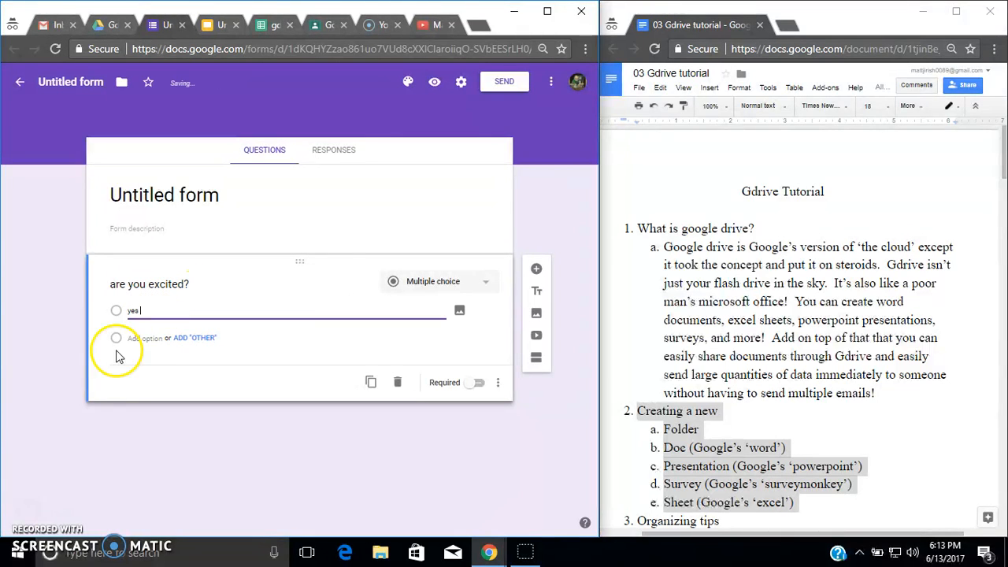
{"action": "left_click", "coordinate": [145, 338]}
{"action": "type", "text": "no"}
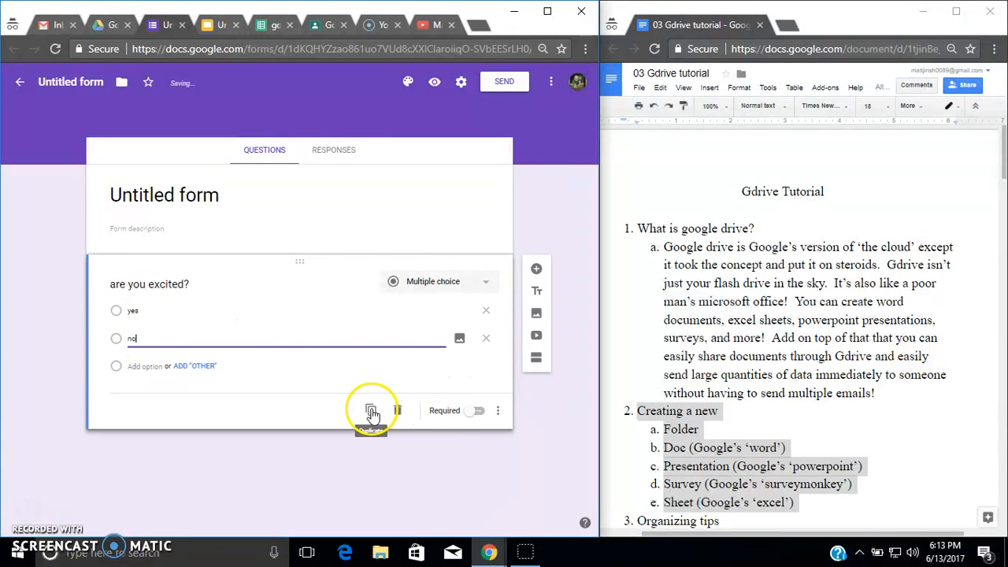
{"action": "left_click", "coordinate": [477, 282]}
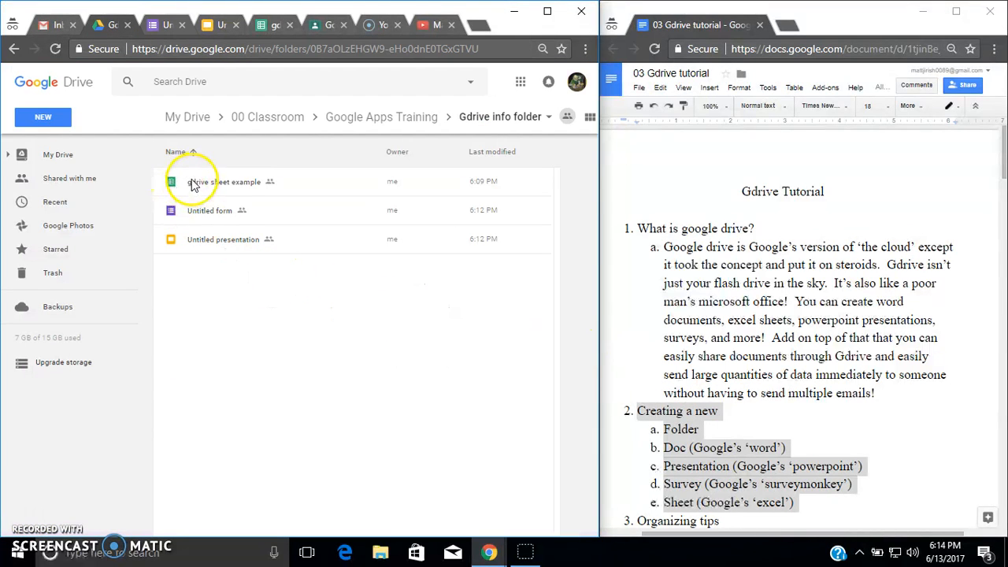
- Highlight the tutorial document's organizing tip about putting two-digit numbers in front of file names
{"action": "left_click", "coordinate": [691, 329]}
{"action": "scroll", "coordinate": [685, 339], "scroll_direction": "down", "scroll_amount": 4}
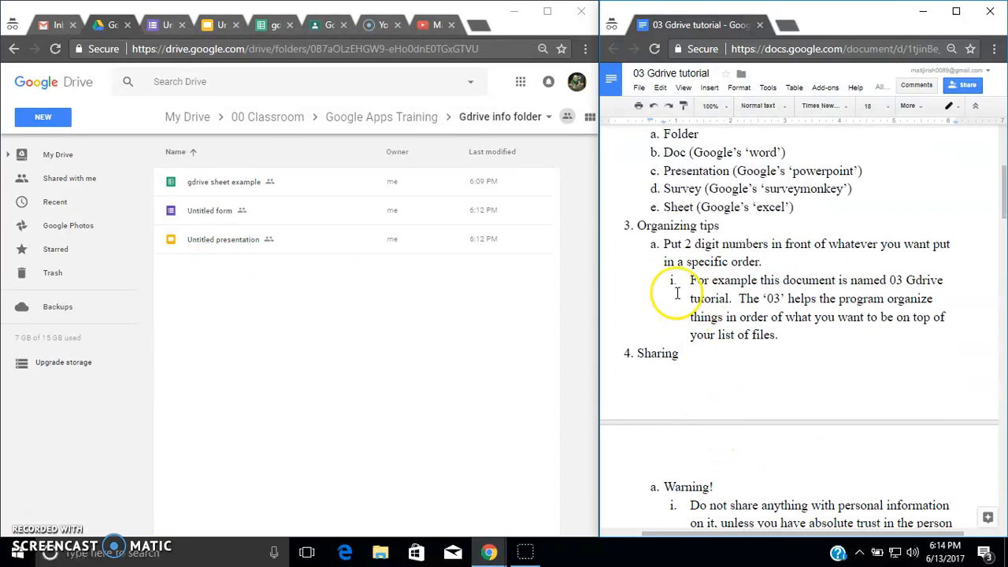
{"action": "left_click_drag", "start_coordinate": [663, 245], "coordinate": [769, 260]}
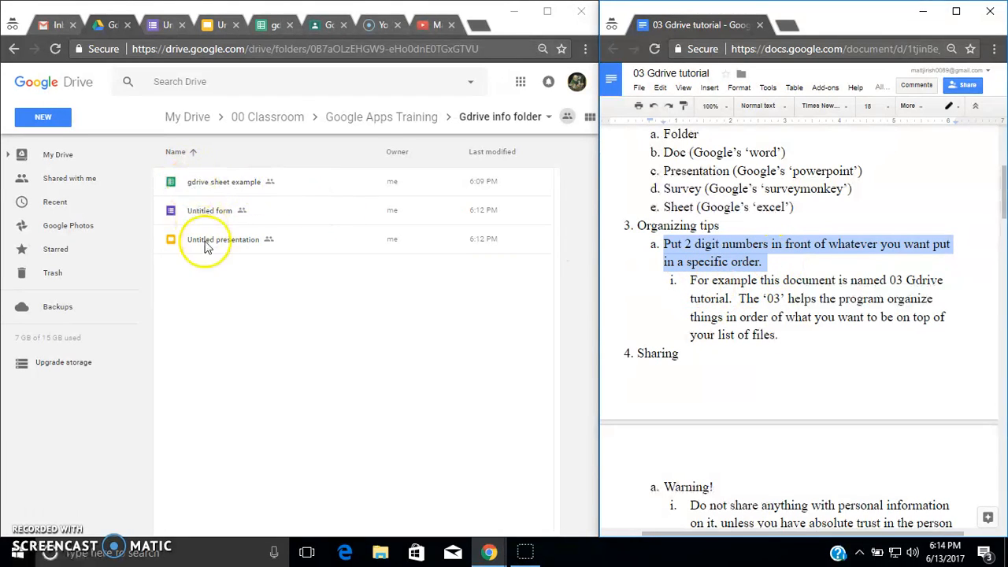
- Rename the untitled form to 01 example form
{"action": "right_click", "coordinate": [191, 211]}
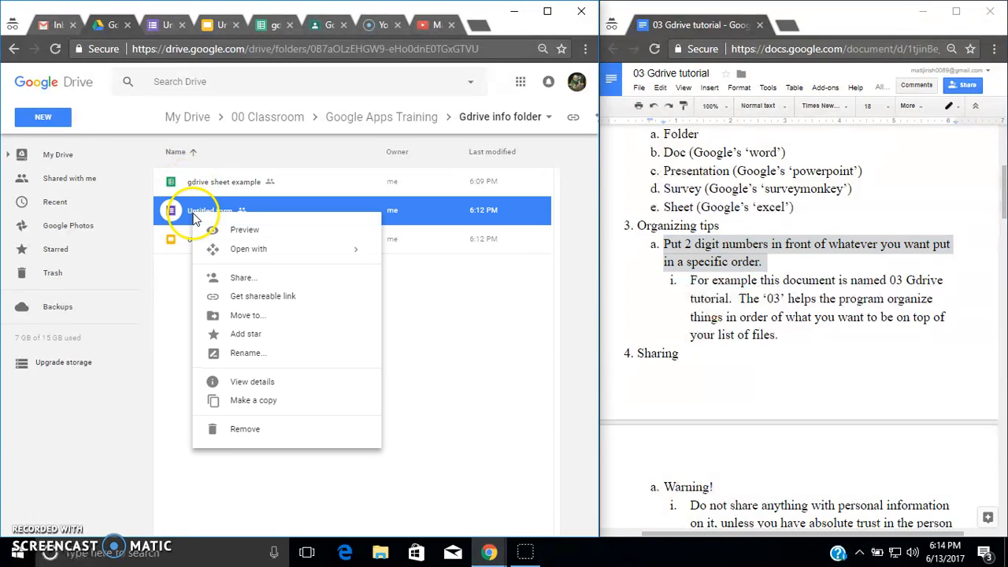
{"action": "left_click", "coordinate": [246, 354]}
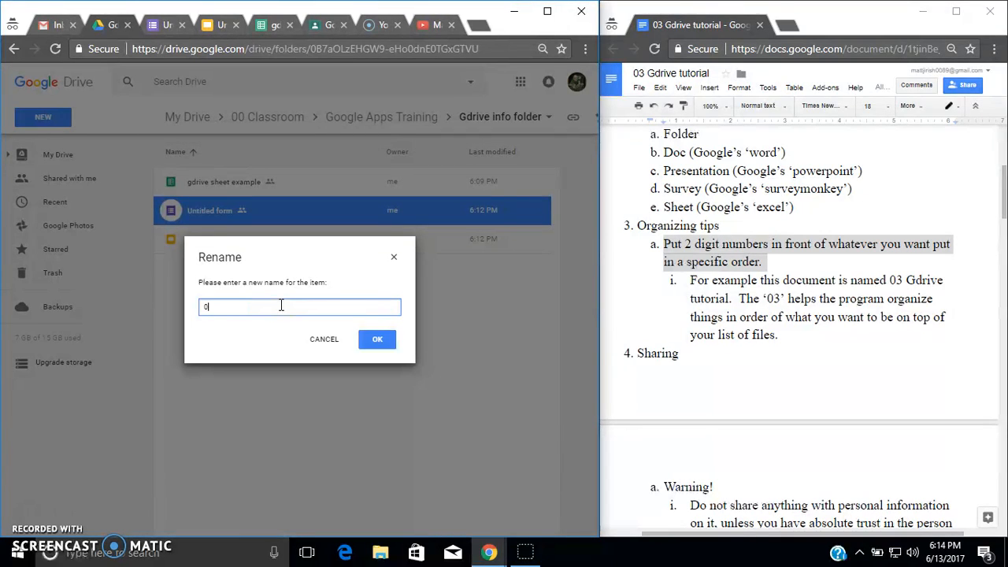
{"action": "key", "text": "BackSpace"}
{"action": "type", "text": "01"}
{"action": "type", "text": "example form"}
{"action": "key", "text": "Return"}
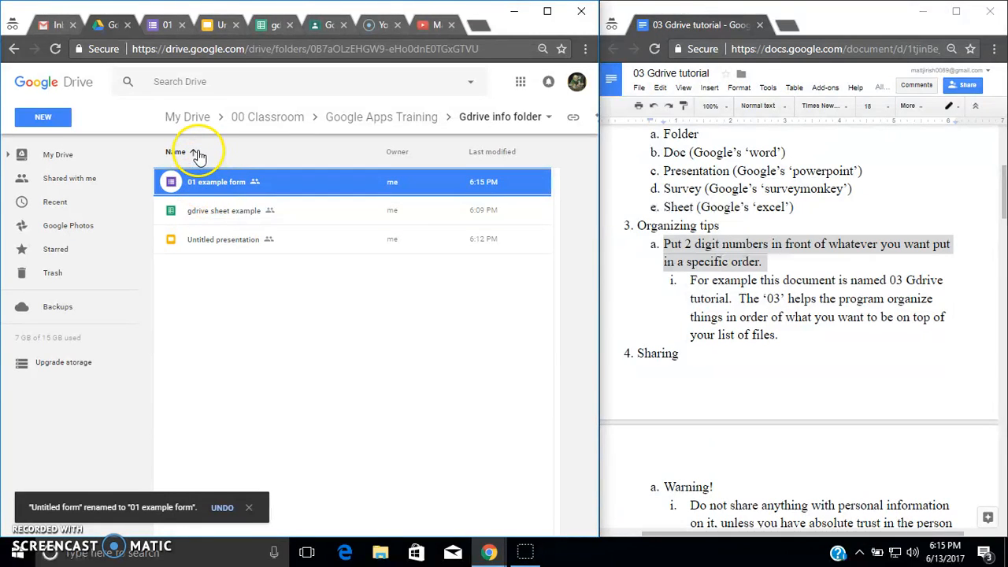
- Rename the spreadsheet to 1 gdrive sheet example
{"action": "right_click", "coordinate": [207, 215]}
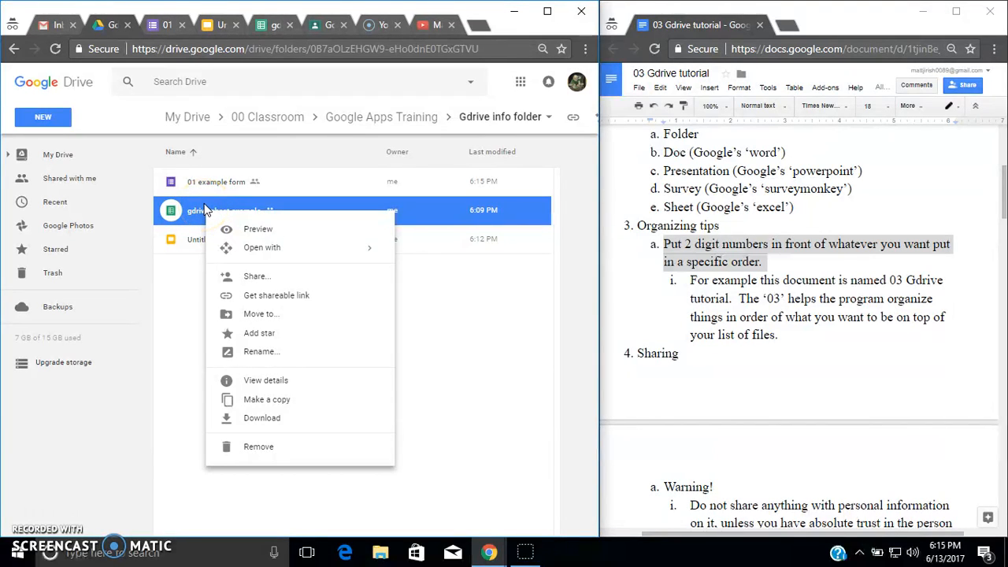
{"action": "left_click", "coordinate": [259, 351]}
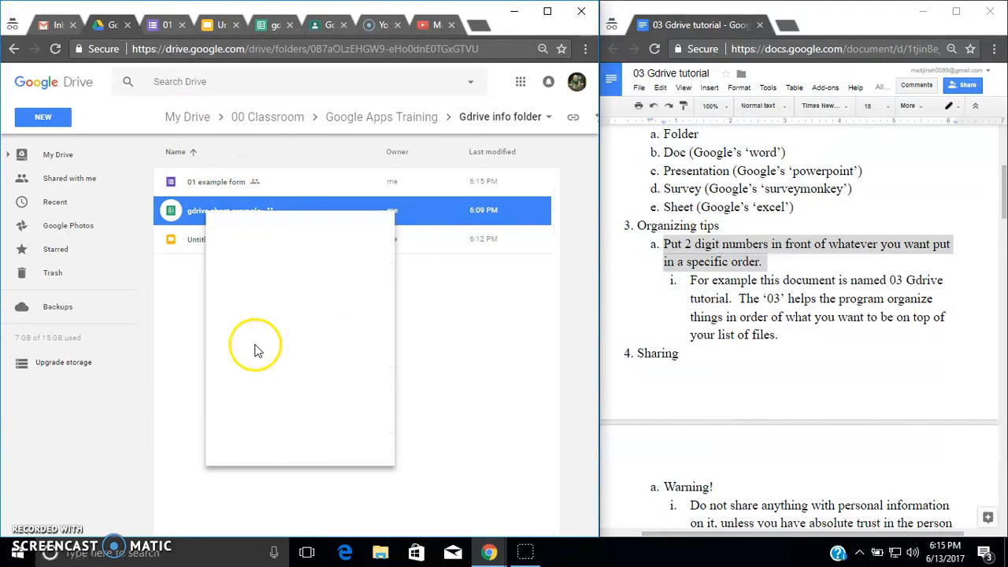
{"action": "left_click", "coordinate": [203, 307]}
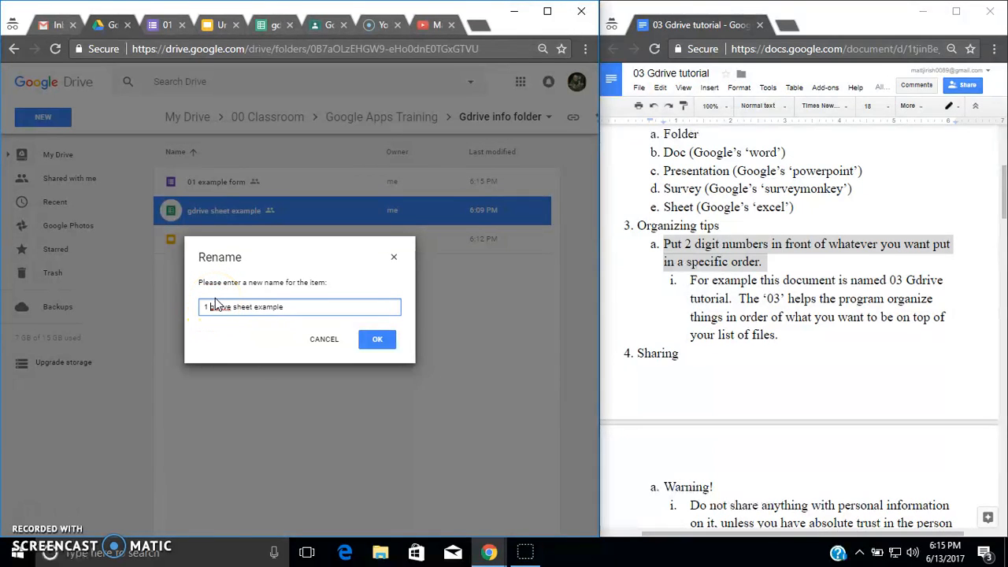
{"action": "left_click", "coordinate": [377, 340]}
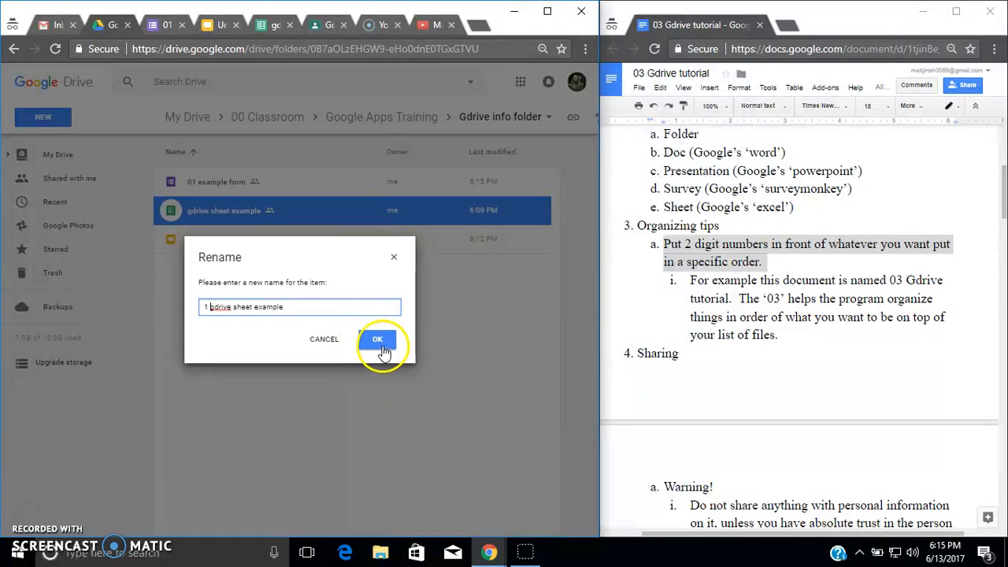
- Rename the untitled presentation to 11 example present
{"action": "left_click", "coordinate": [222, 244]}
{"action": "right_click", "coordinate": [221, 241]}
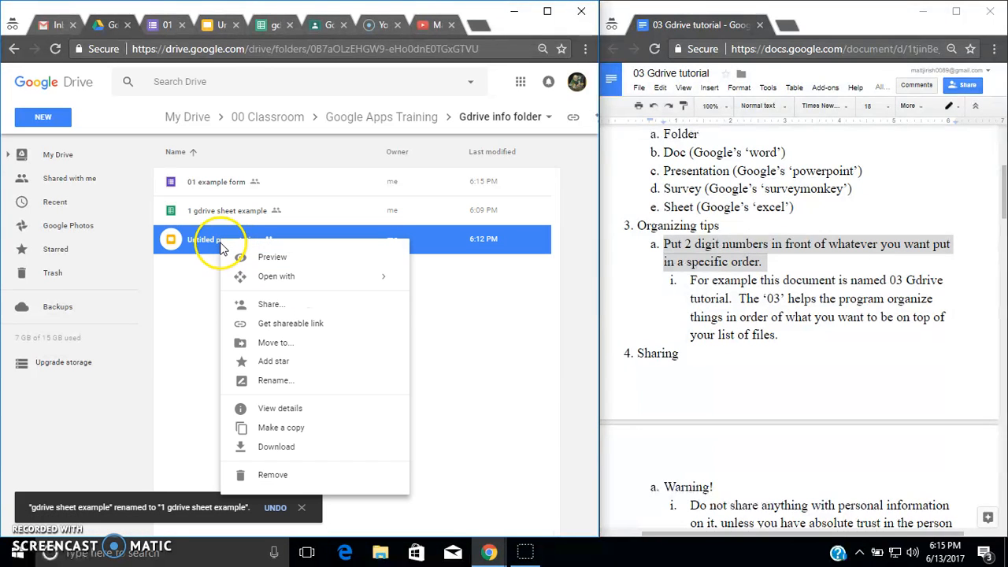
{"action": "left_click", "coordinate": [276, 380]}
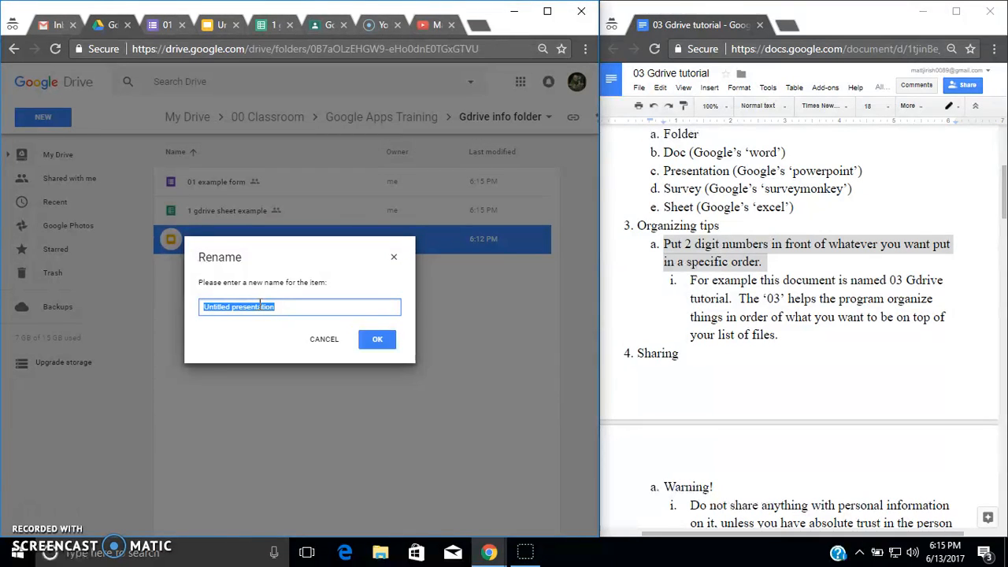
{"action": "type", "text": "11 example"}
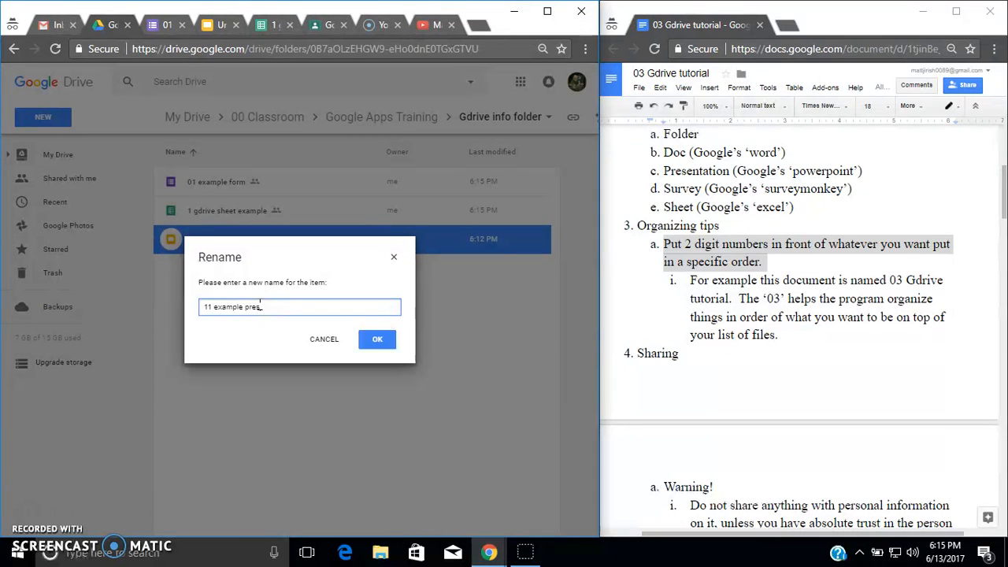
{"action": "type", "text": "present"}
{"action": "key", "text": "Return"}
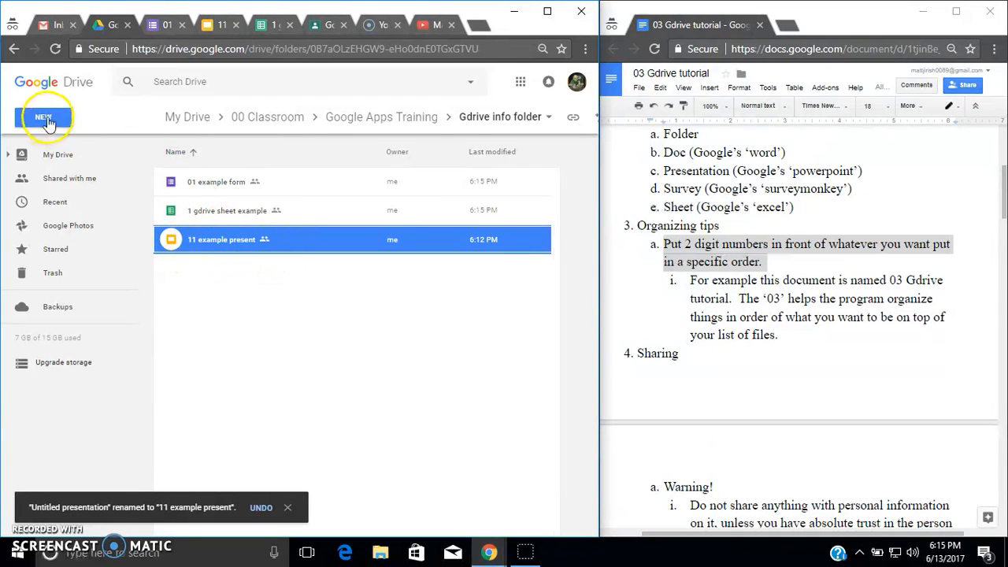
- Create a new Google Doc in the shared folder and name it 2 example doc
{"action": "left_click", "coordinate": [45, 120]}
{"action": "left_click", "coordinate": [96, 223]}
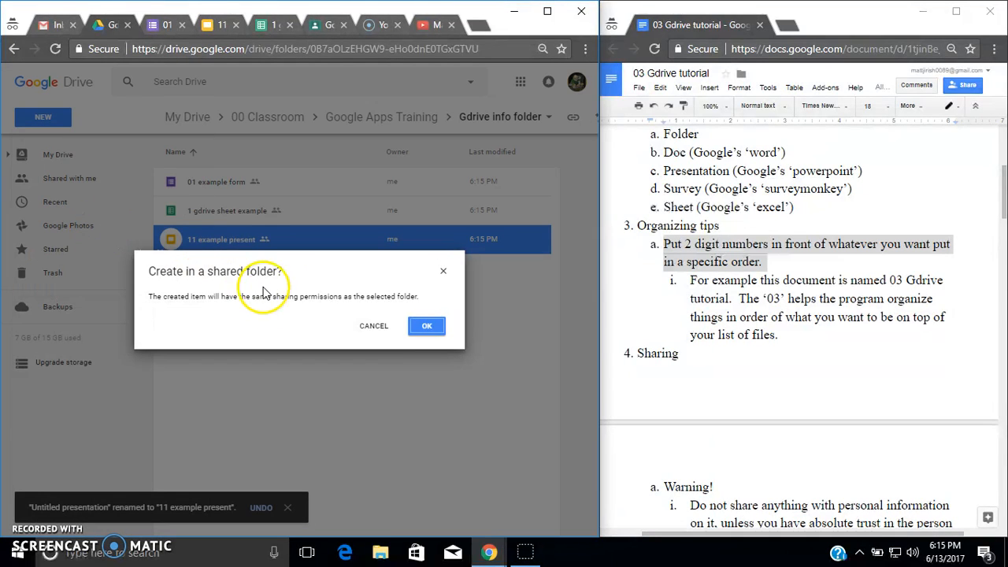
{"action": "left_click", "coordinate": [425, 331]}
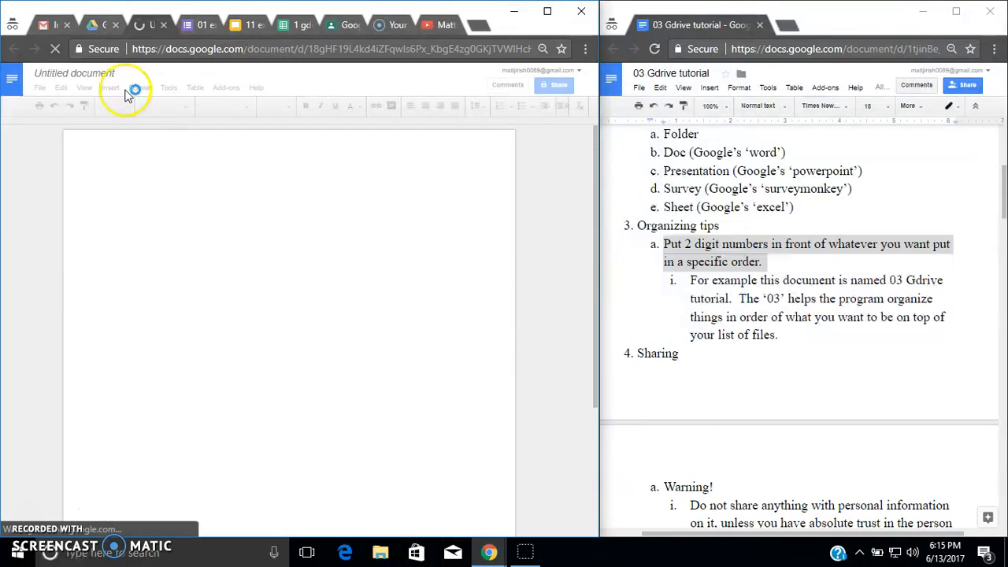
{"action": "left_click", "coordinate": [63, 73]}
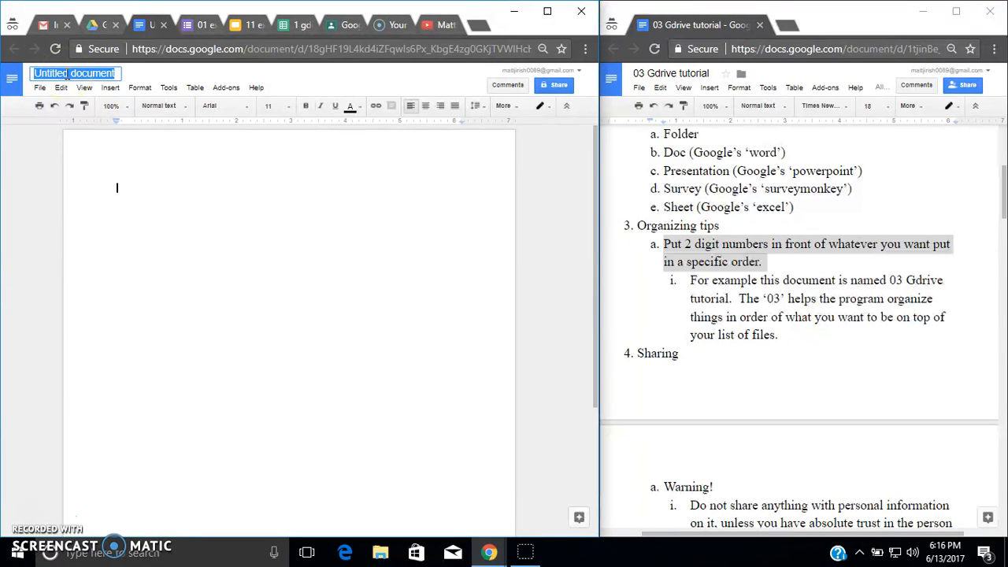
{"action": "type", "text": "02"}
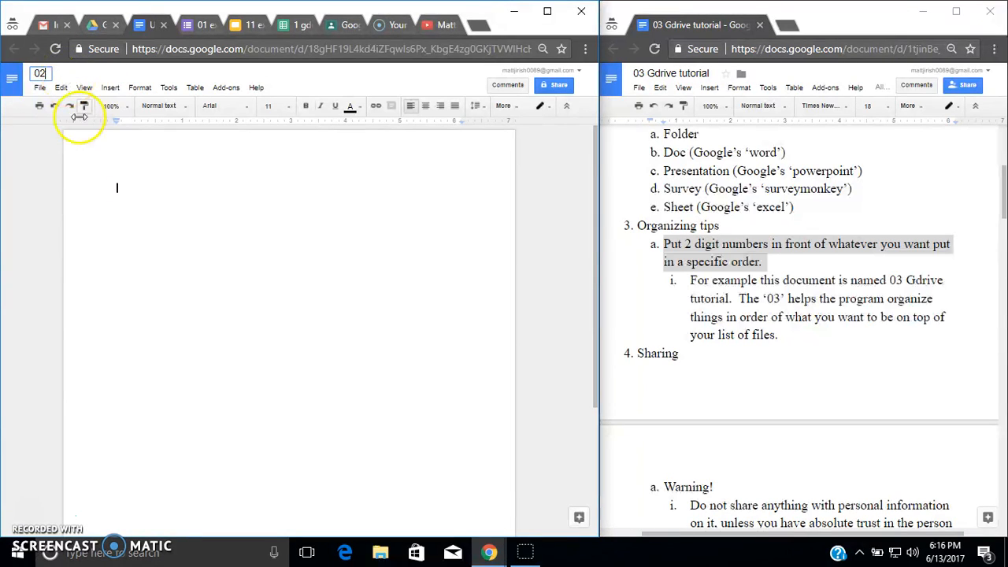
{"action": "key", "text": "BackSpace"}
{"action": "key", "text": "BackSpace"}
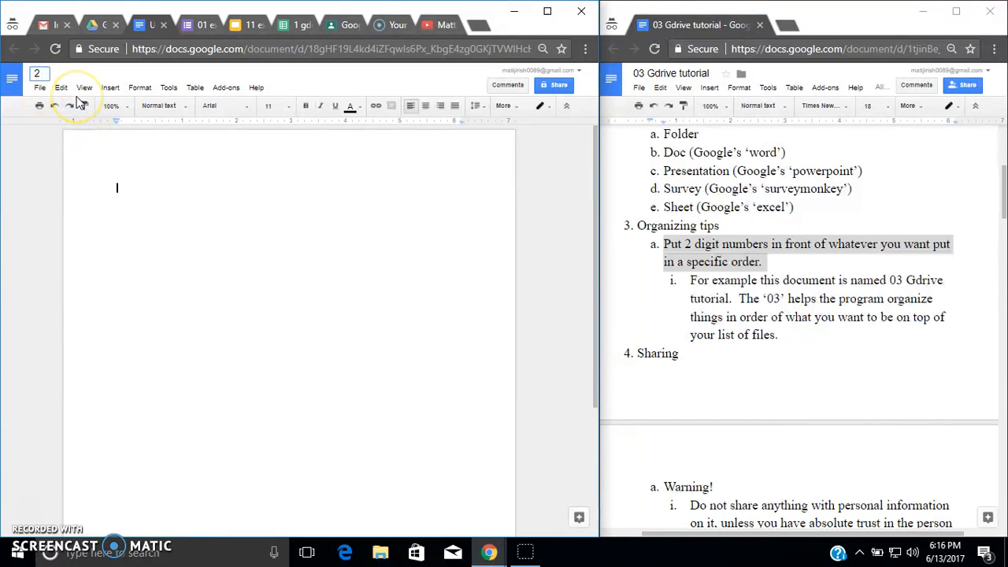
{"action": "type", "text": "example doc"}
{"action": "key", "text": "Return"}
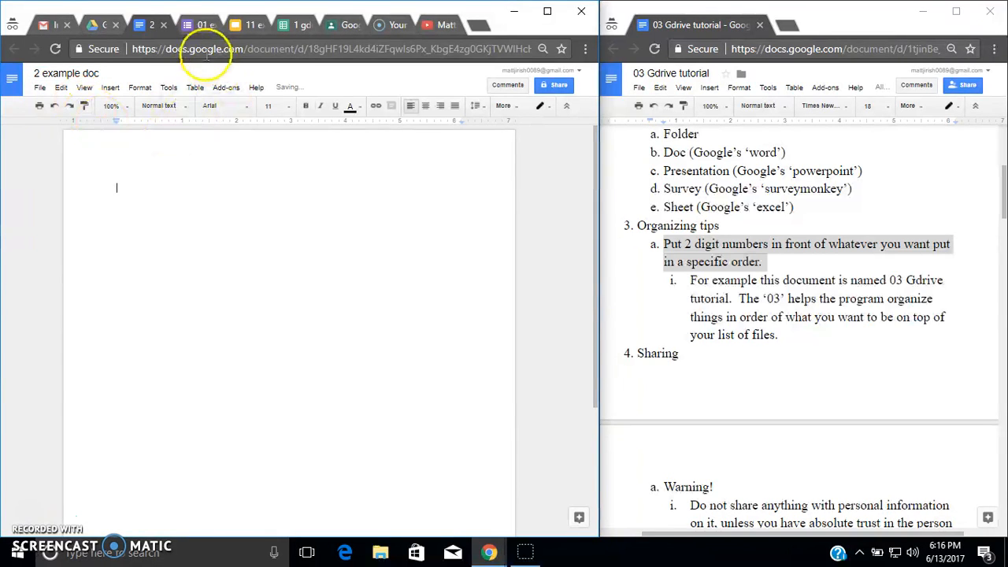
- Close the new document's tab and return to the Gdrive info folder in Drive
{"action": "left_click", "coordinate": [95, 25]}
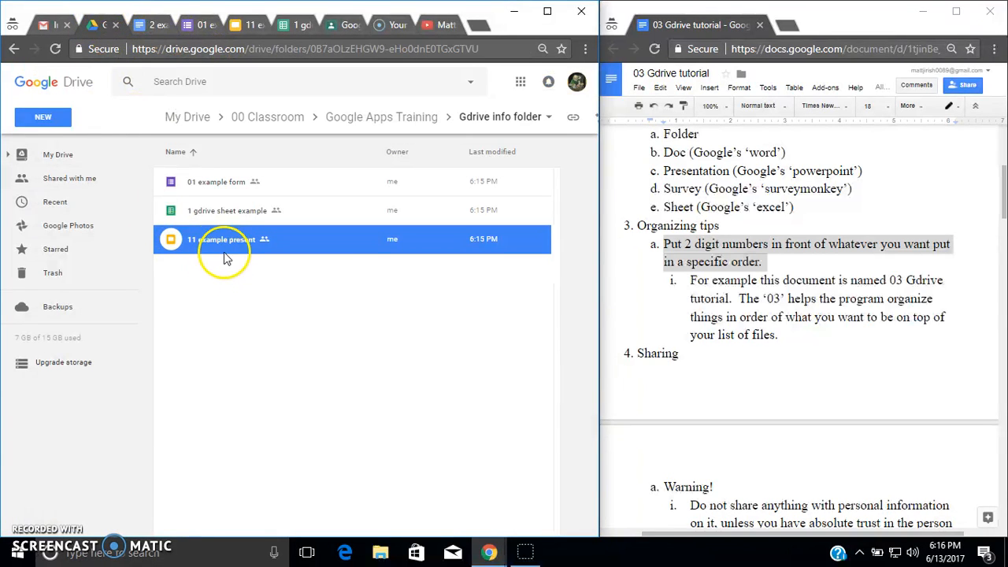
{"action": "left_click", "coordinate": [157, 26]}
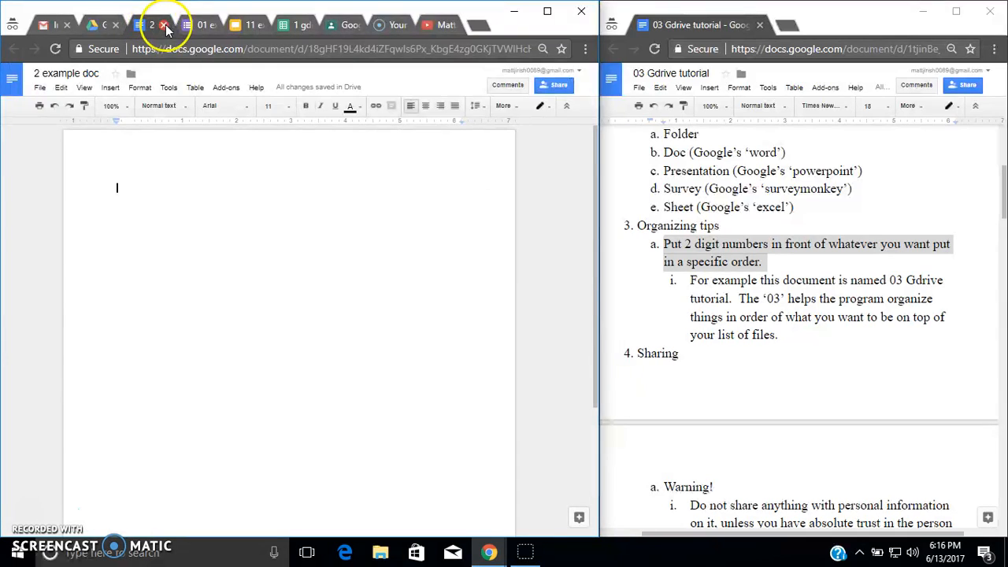
{"action": "left_click", "coordinate": [164, 25]}
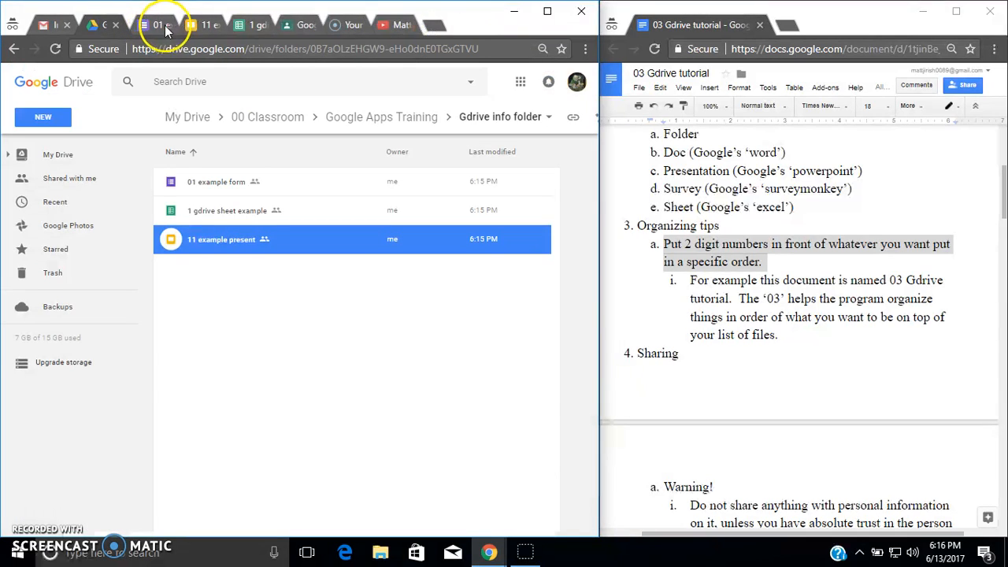
{"action": "left_click", "coordinate": [232, 314]}
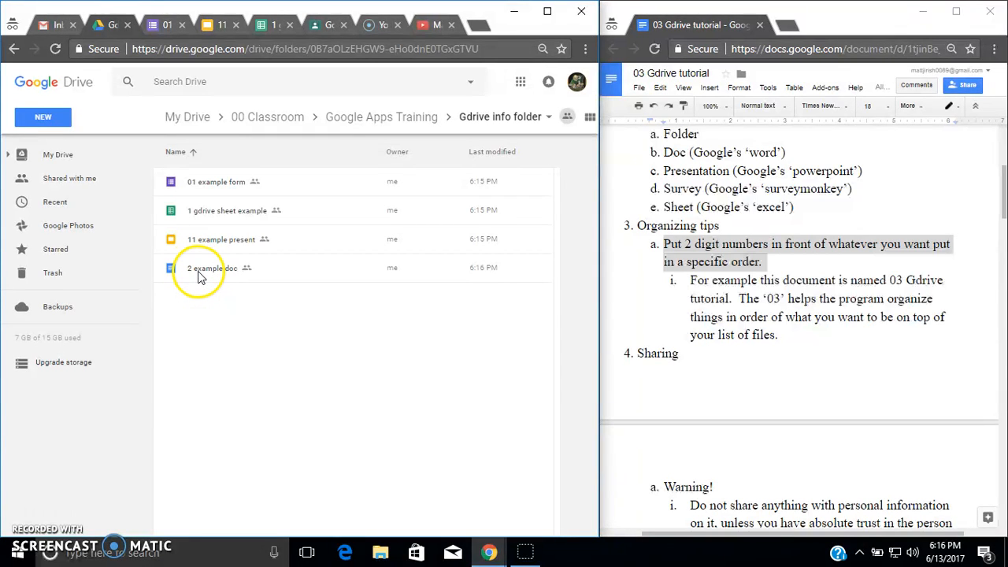
- Rename the spreadsheet to 01 gdrive sheet example by adding a leading zero
{"action": "right_click", "coordinate": [194, 215]}
{"action": "left_click", "coordinate": [236, 348]}
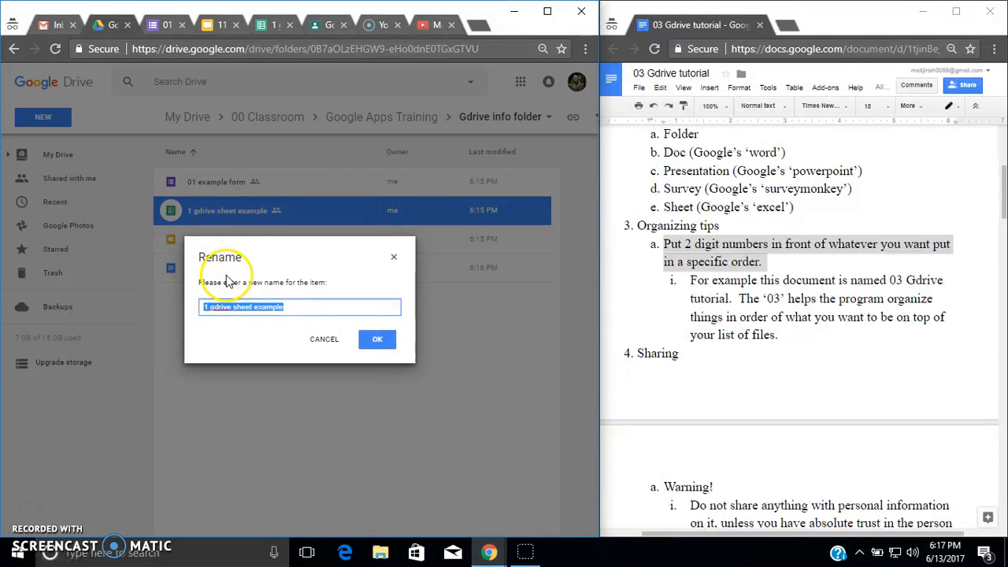
{"action": "left_click", "coordinate": [205, 306]}
{"action": "type", "text": "0"}
{"action": "left_click", "coordinate": [377, 339]}
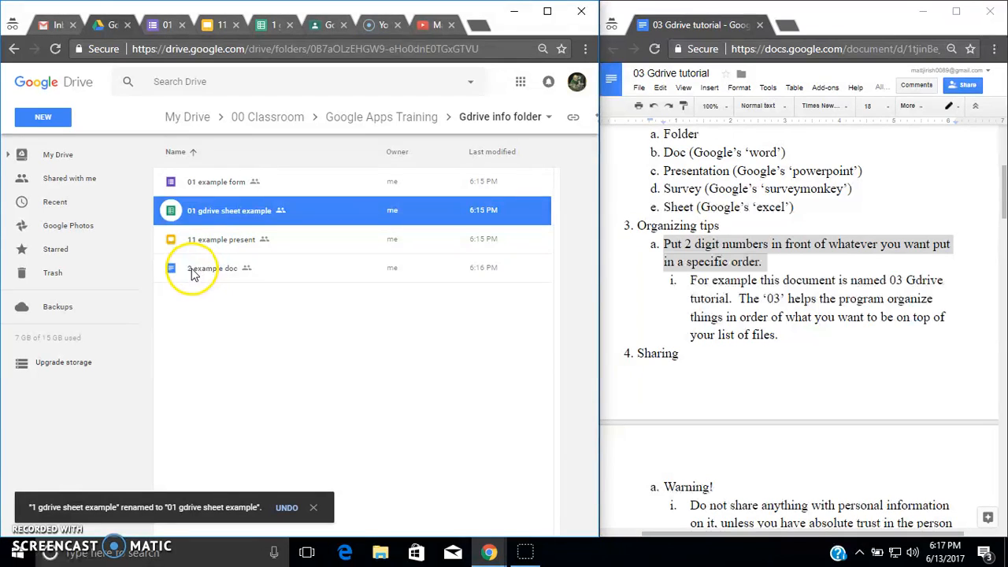
- Rename the document to 02 example doc by adding a leading zero
{"action": "left_click", "coordinate": [192, 270]}
{"action": "right_click", "coordinate": [192, 270]}
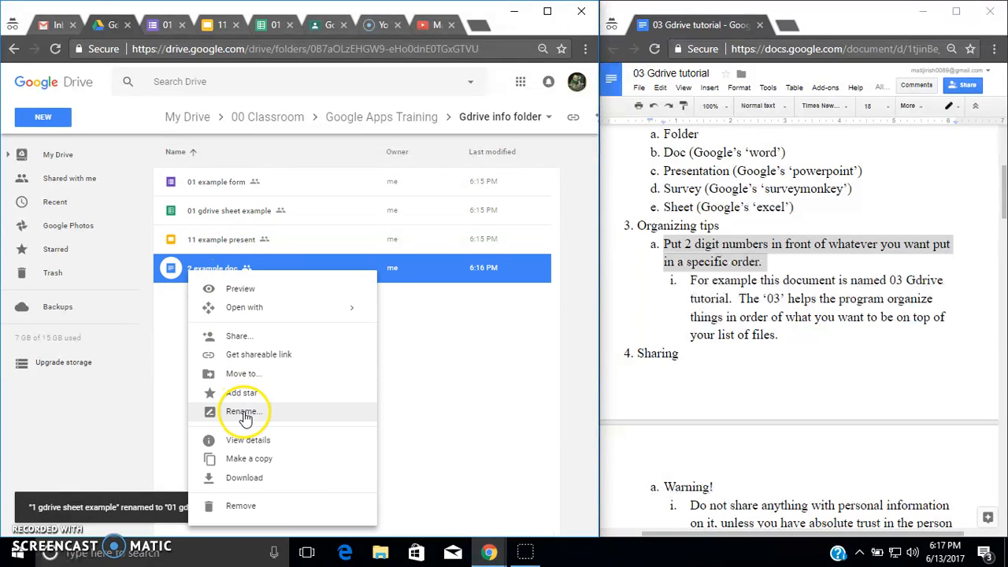
{"action": "left_click", "coordinate": [240, 411]}
{"action": "left_click", "coordinate": [205, 306]}
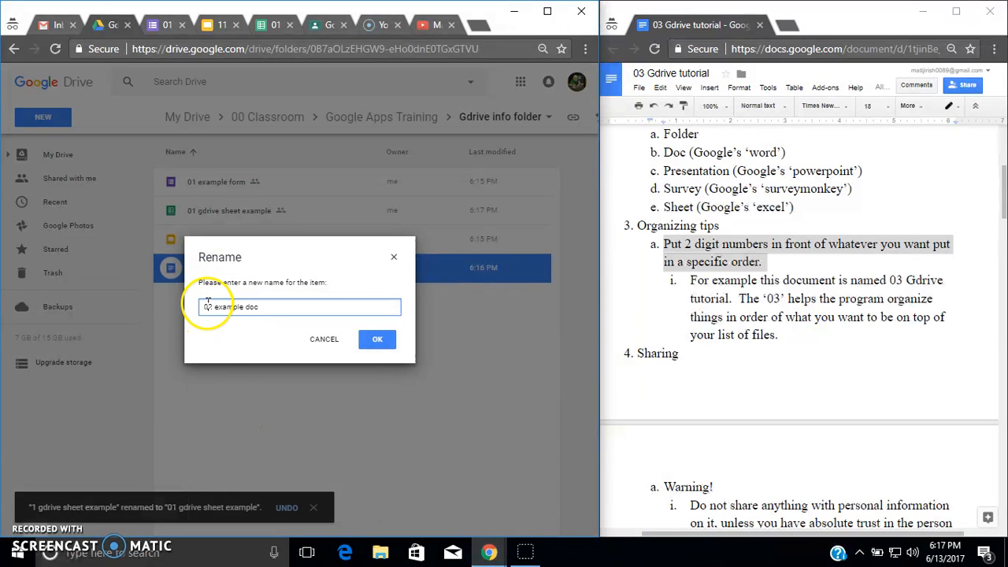
{"action": "left_click", "coordinate": [377, 339]}
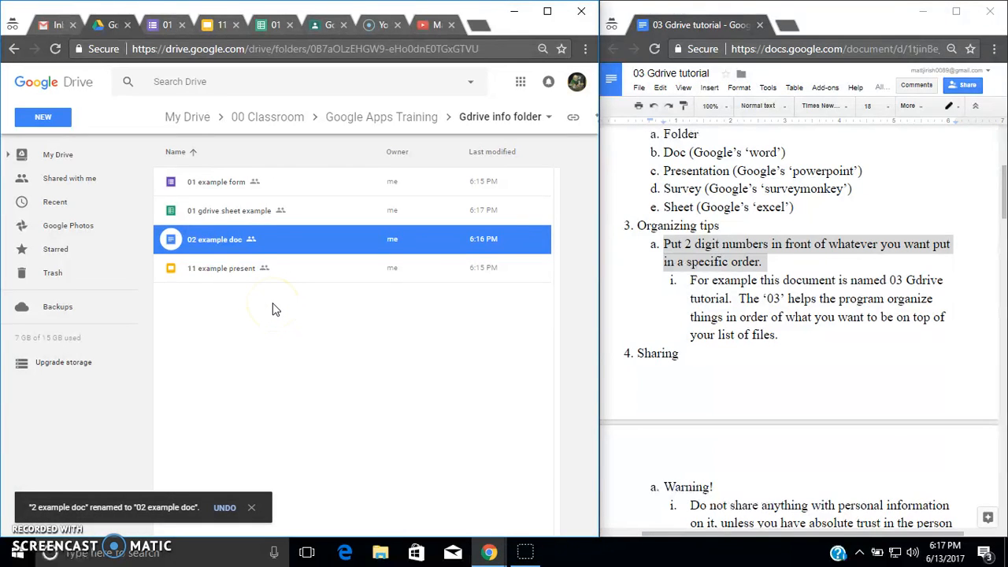
- Scroll the tutorial document to the sharing section and highlight the Warning! heading
{"action": "scroll", "coordinate": [748, 314], "scroll_direction": "down", "scroll_amount": 4}
{"action": "left_click_drag", "start_coordinate": [660, 191], "coordinate": [741, 191]}
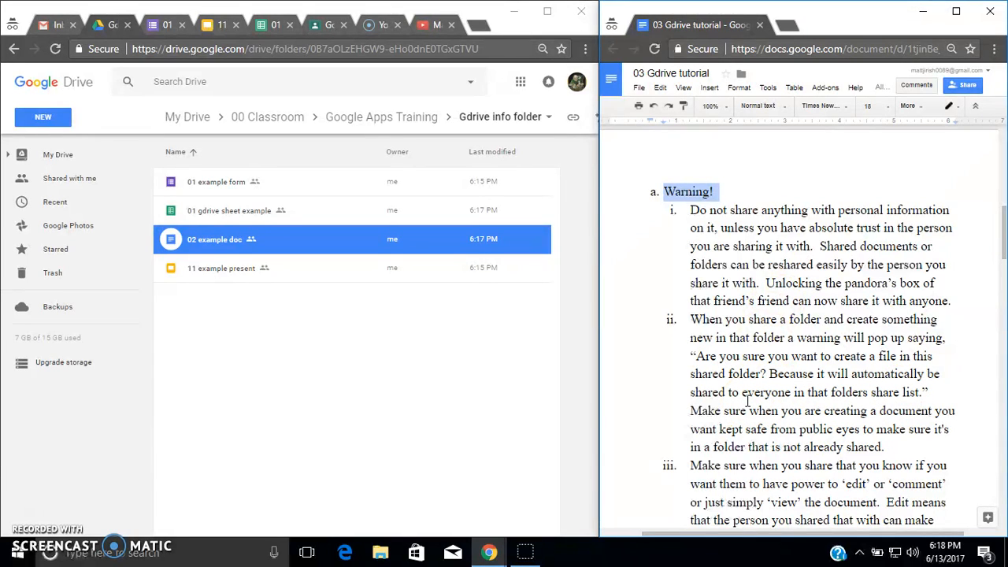
{"action": "left_click", "coordinate": [614, 274]}
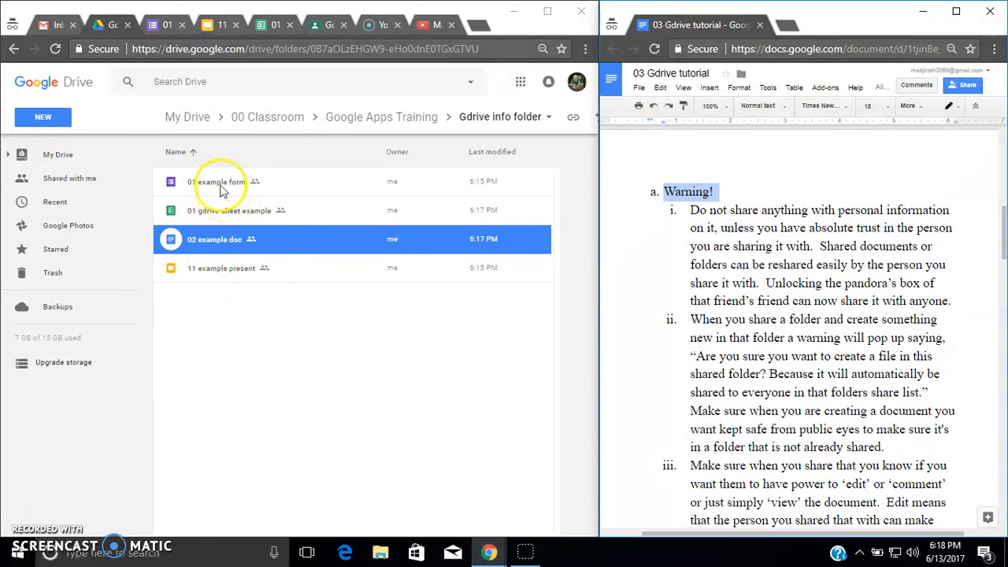
- Navigate up the folder path from Gdrive info folder to My Drive, into 00 Classroom and back
{"action": "left_click", "coordinate": [416, 121]}
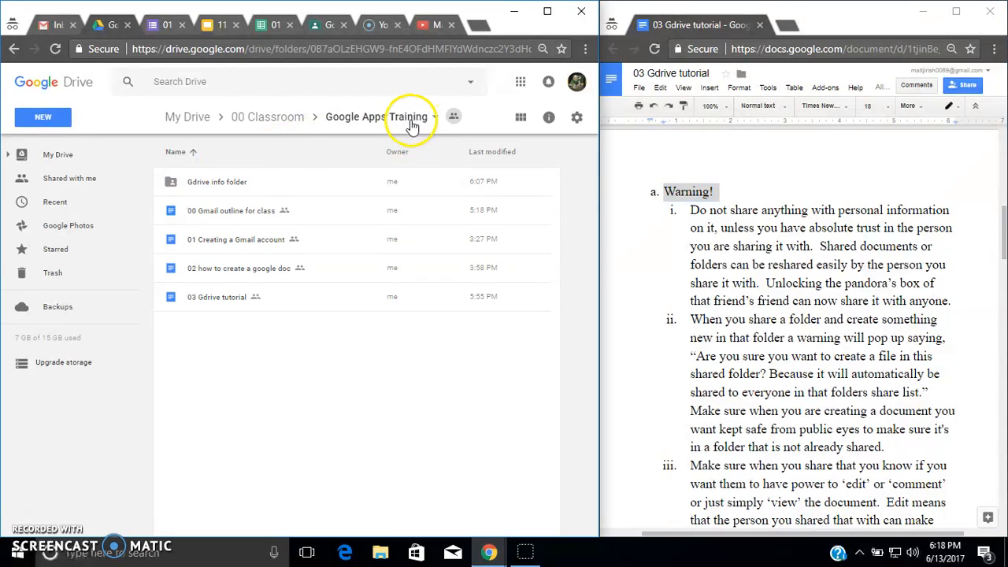
{"action": "left_click", "coordinate": [275, 115]}
{"action": "left_click", "coordinate": [180, 117]}
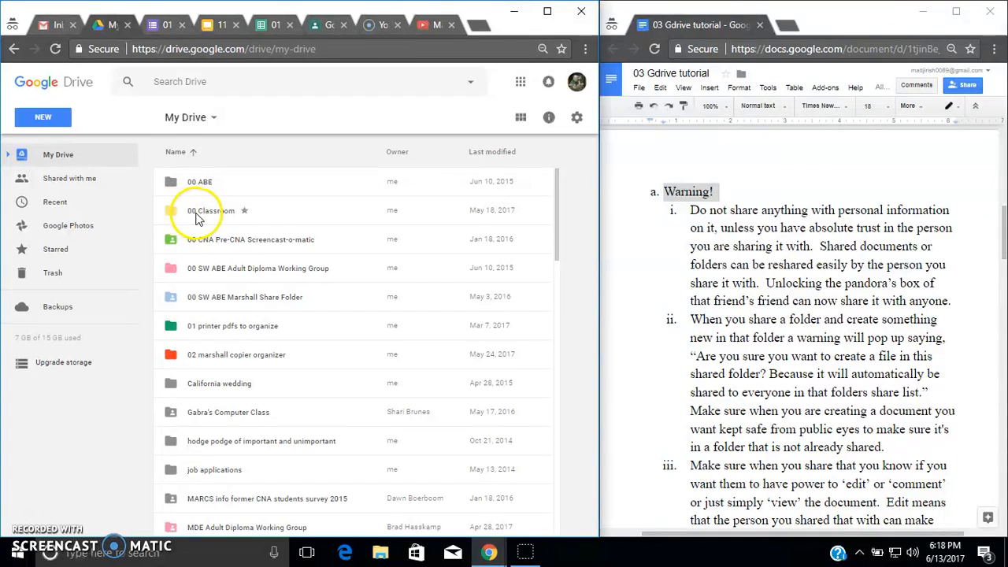
{"action": "double_click", "coordinate": [189, 214]}
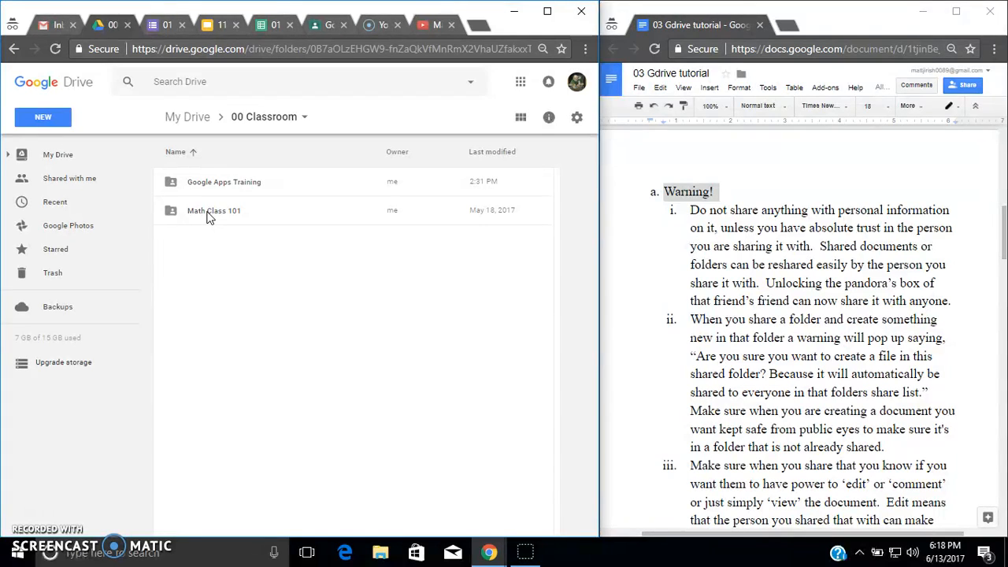
{"action": "left_click", "coordinate": [186, 118]}
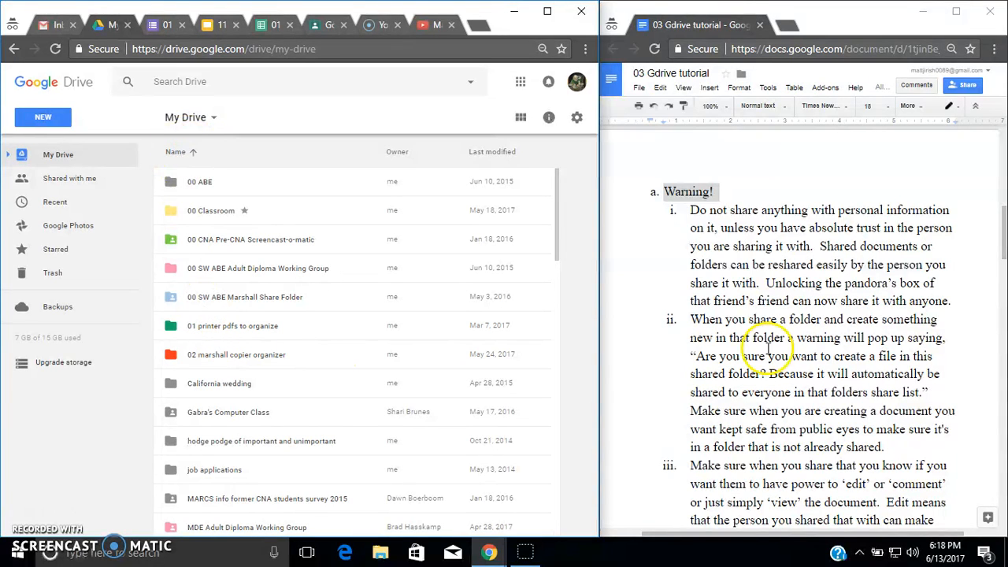
- Scroll further through the tutorial's sharing warnings and open 00 Classroom, then the Google Apps Training folder
{"action": "scroll", "coordinate": [693, 401], "scroll_direction": "down", "scroll_amount": 3}
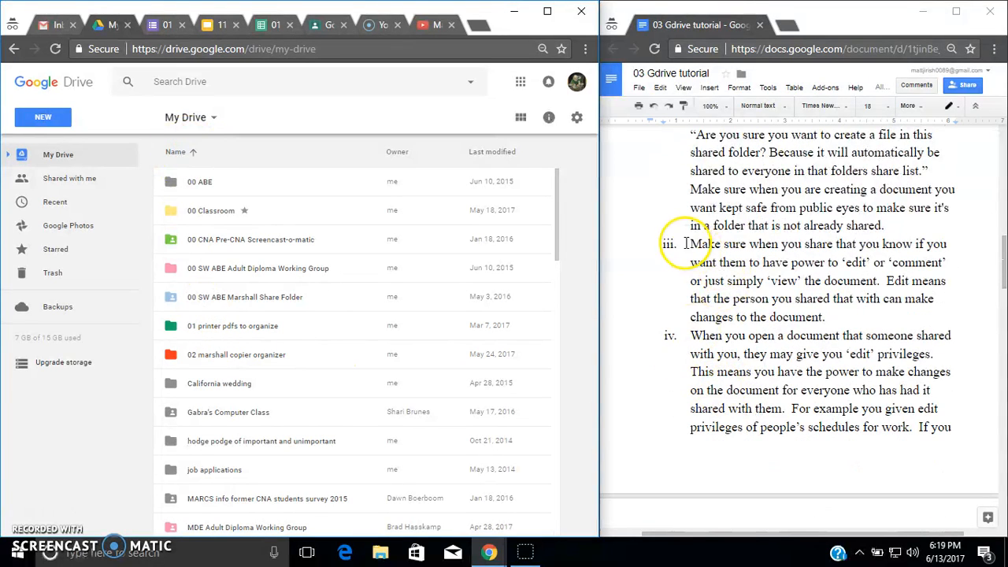
{"action": "double_click", "coordinate": [211, 211]}
{"action": "double_click", "coordinate": [220, 189]}
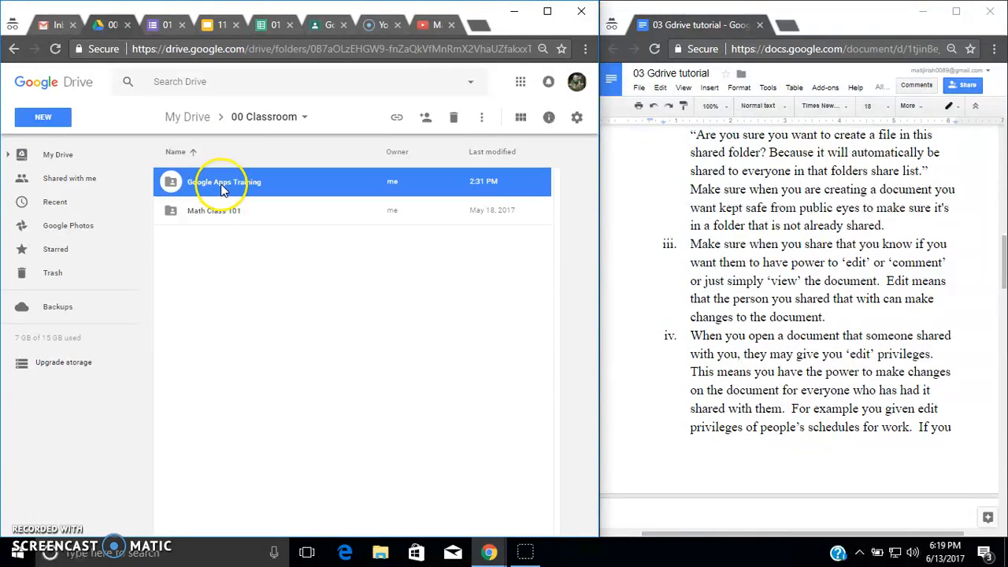